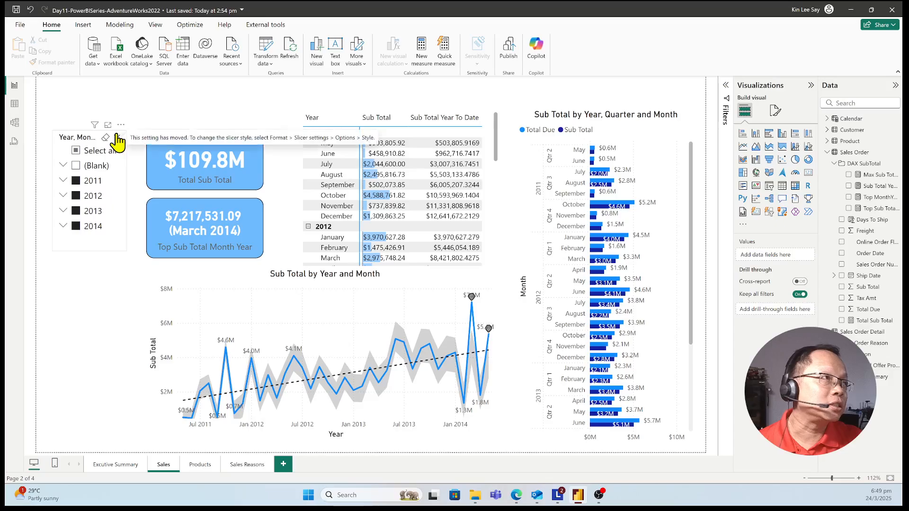
Examine the Year, Month slicer's date fields and the month entries under 2011, leaving the year collapsed
{"action": "left_click", "coordinate": [124, 225]}
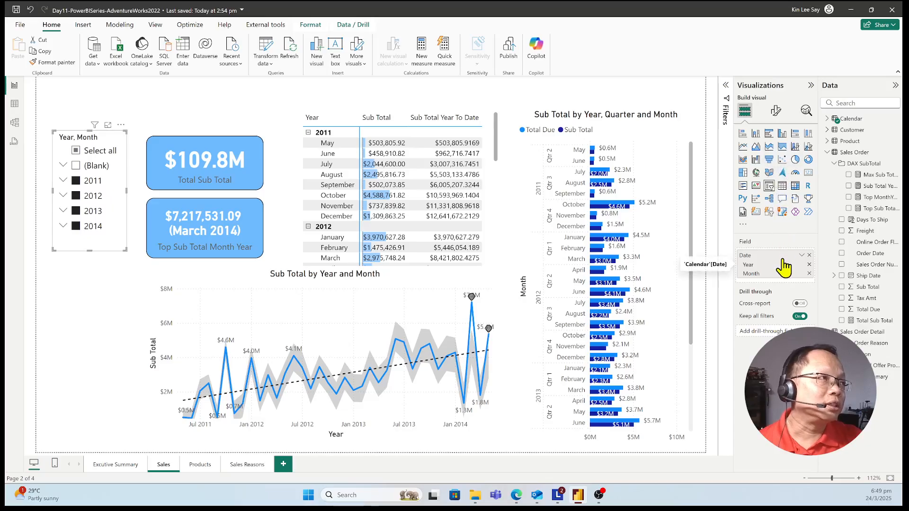
{"action": "left_click", "coordinate": [63, 181]}
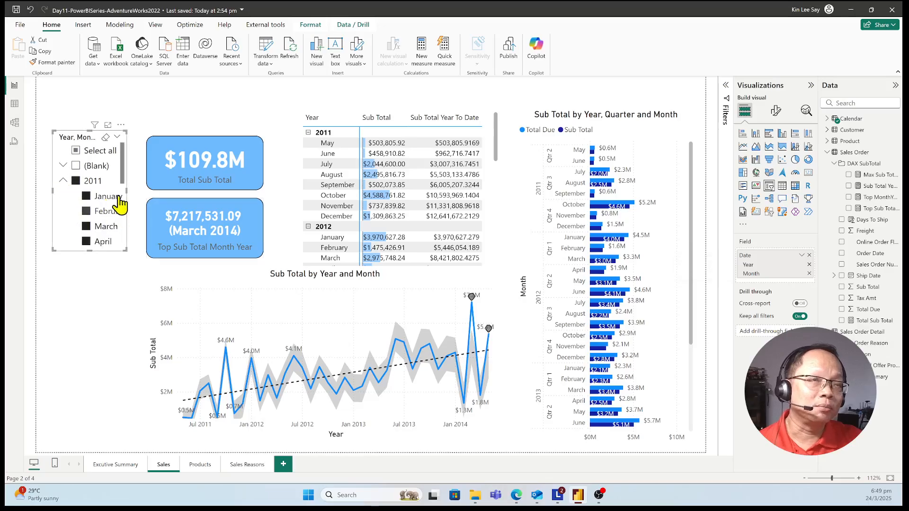
{"action": "scroll", "coordinate": [112, 190], "scroll_direction": "down", "scroll_amount": 10}
{"action": "scroll", "coordinate": [112, 190], "scroll_direction": "up", "scroll_amount": 10}
{"action": "scroll", "coordinate": [78, 192], "scroll_direction": "down", "scroll_amount": 5}
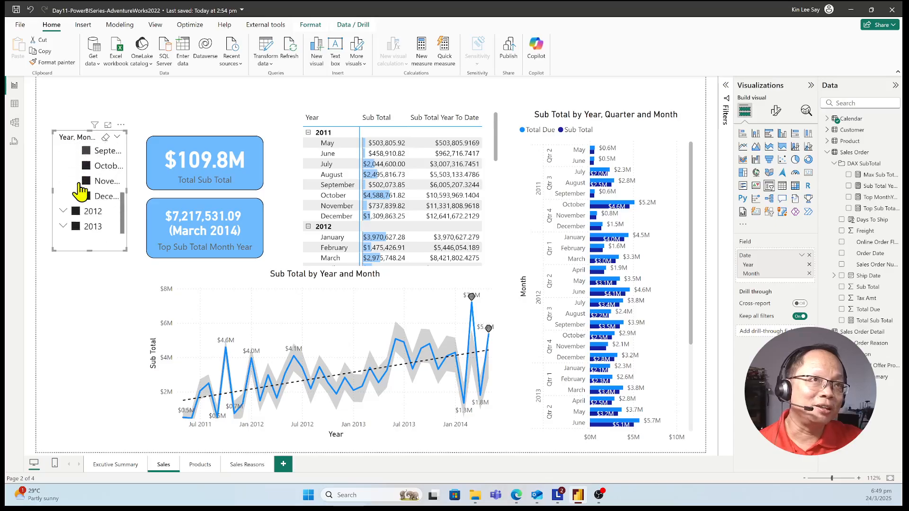
{"action": "scroll", "coordinate": [78, 191], "scroll_direction": "up", "scroll_amount": 5}
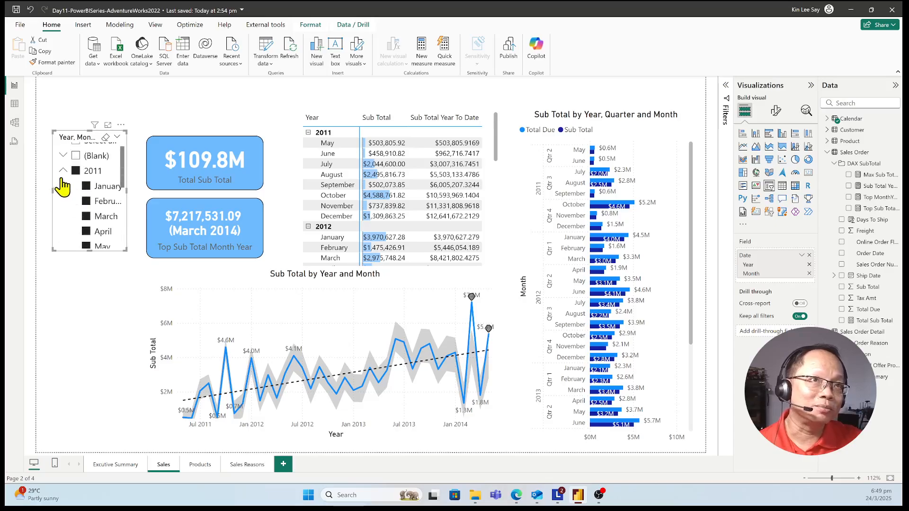
{"action": "left_click", "coordinate": [63, 171]}
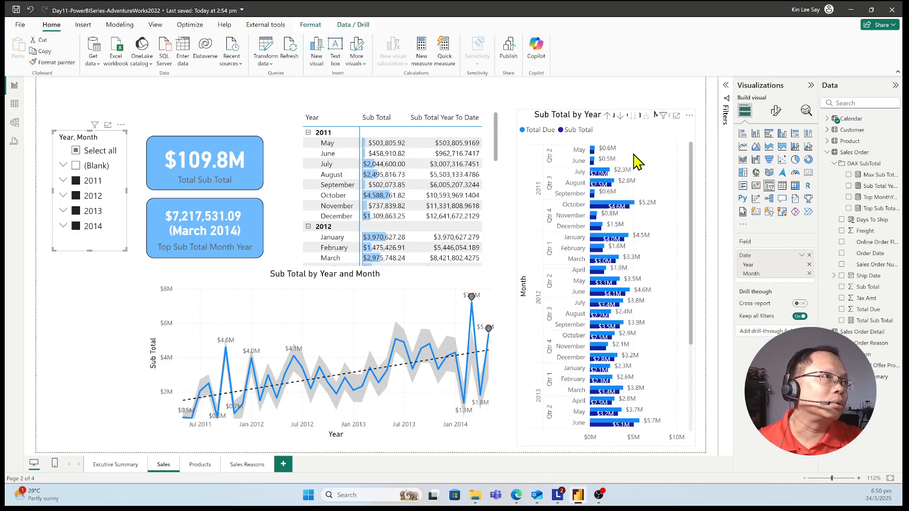
Review the Total Due and Sub Total bars by year, quarter and month across the whole 2011 to 2014 range
{"action": "left_click", "coordinate": [580, 147]}
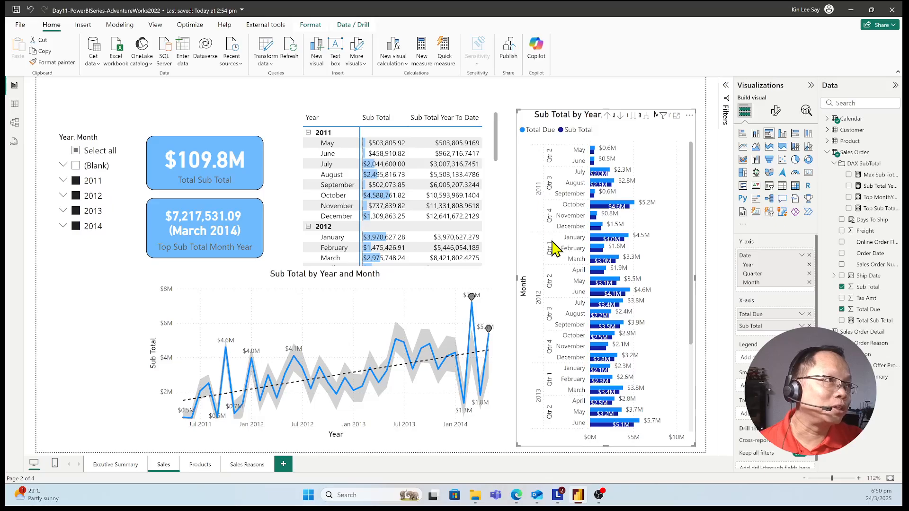
{"action": "scroll", "coordinate": [551, 251], "scroll_direction": "down", "scroll_amount": 3}
{"action": "scroll", "coordinate": [549, 258], "scroll_direction": "down", "scroll_amount": 1}
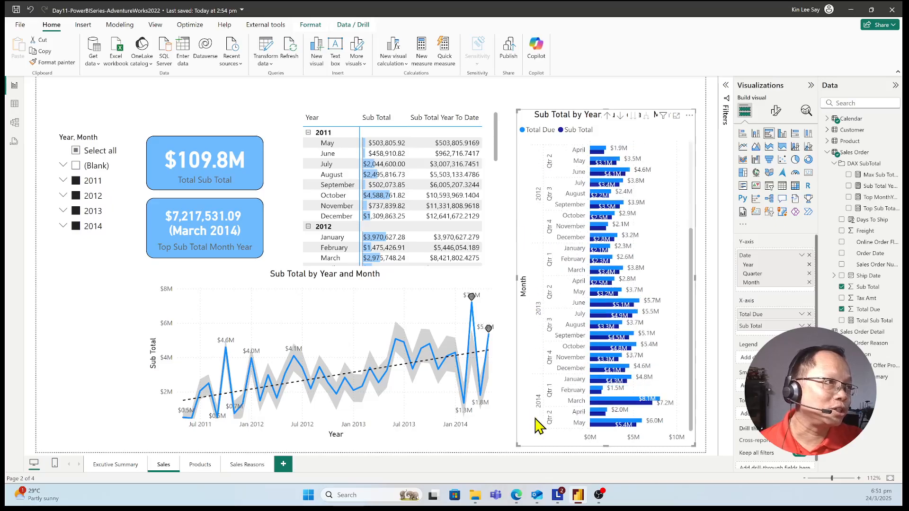
{"action": "scroll", "coordinate": [540, 422], "scroll_direction": "up", "scroll_amount": 4}
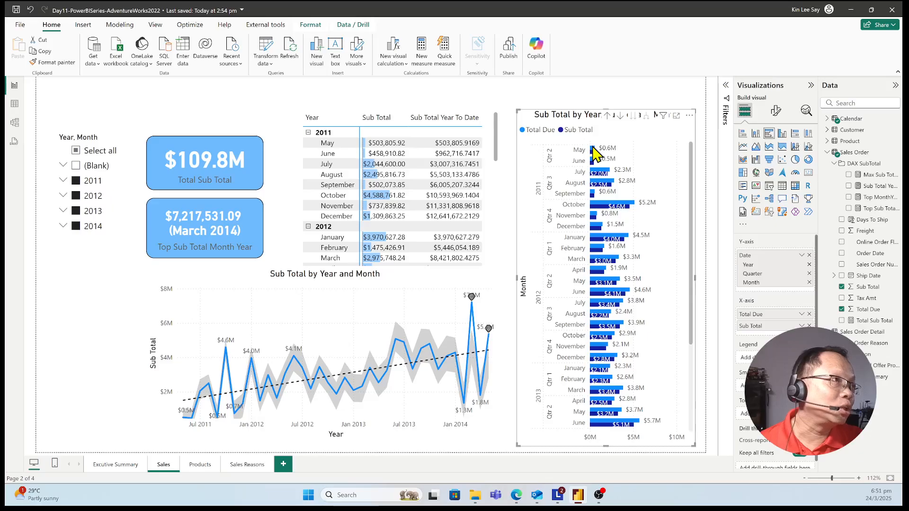
{"action": "mouse_move", "coordinate": [593, 149]}
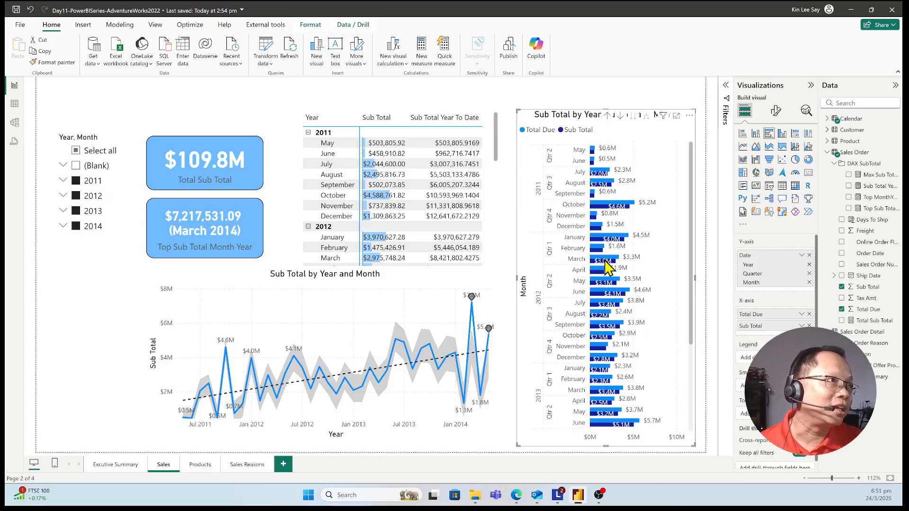
{"action": "scroll", "coordinate": [608, 265], "scroll_direction": "down", "scroll_amount": 3}
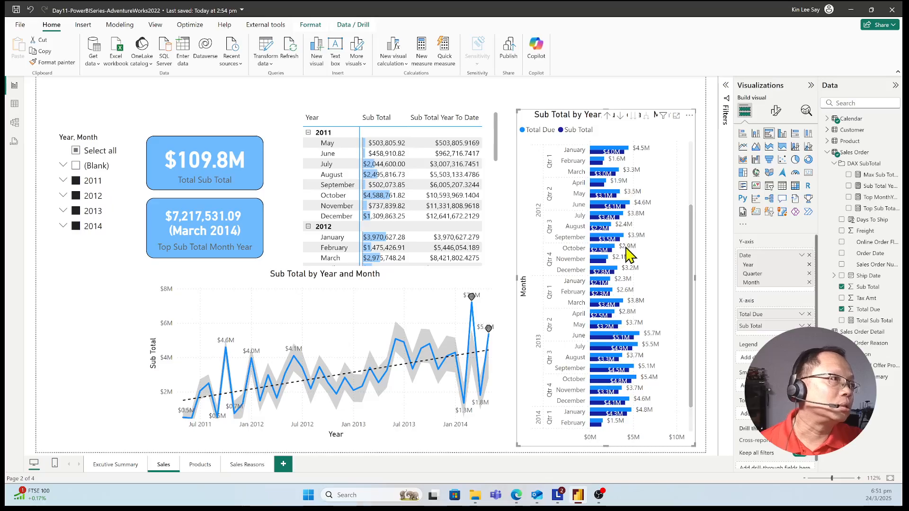
{"action": "scroll", "coordinate": [627, 253], "scroll_direction": "down", "scroll_amount": 1}
{"action": "scroll", "coordinate": [628, 253], "scroll_direction": "up", "scroll_amount": 4}
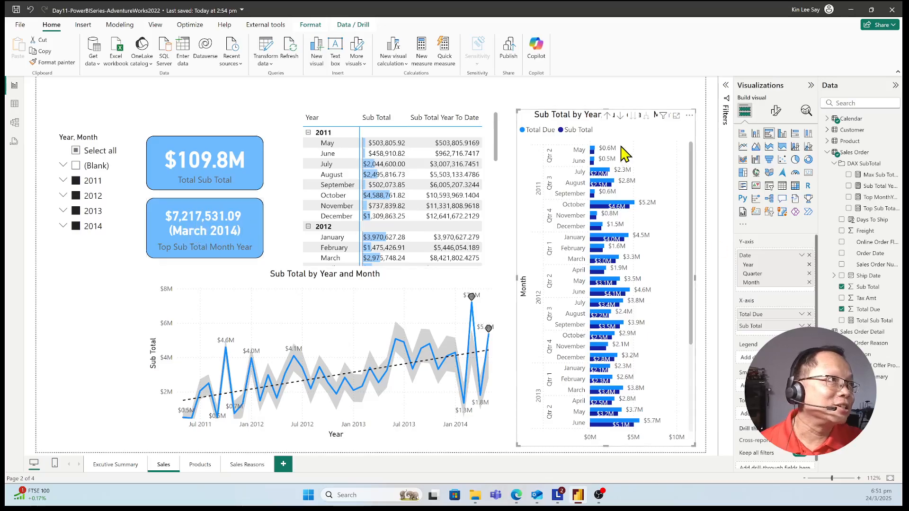
{"action": "scroll", "coordinate": [632, 173], "scroll_direction": "down", "scroll_amount": 1}
{"action": "scroll", "coordinate": [633, 173], "scroll_direction": "down", "scroll_amount": 2}
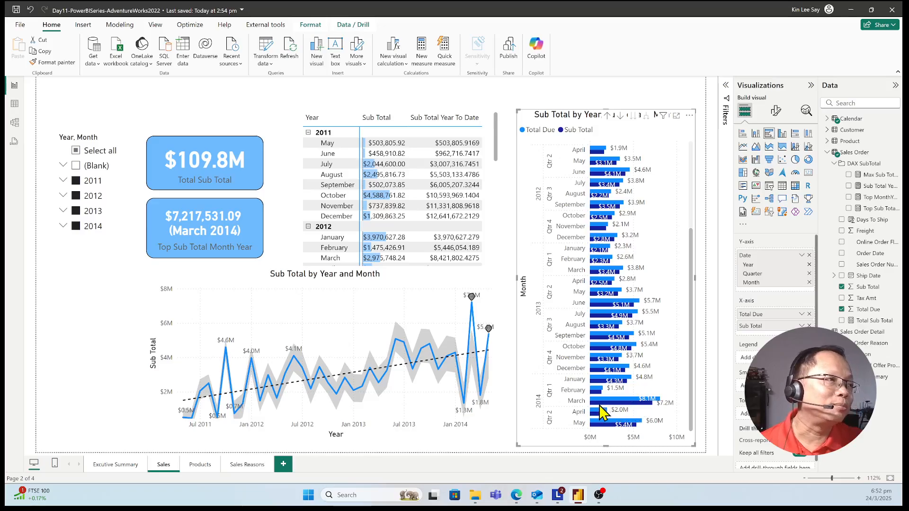
{"action": "mouse_move", "coordinate": [648, 405]}
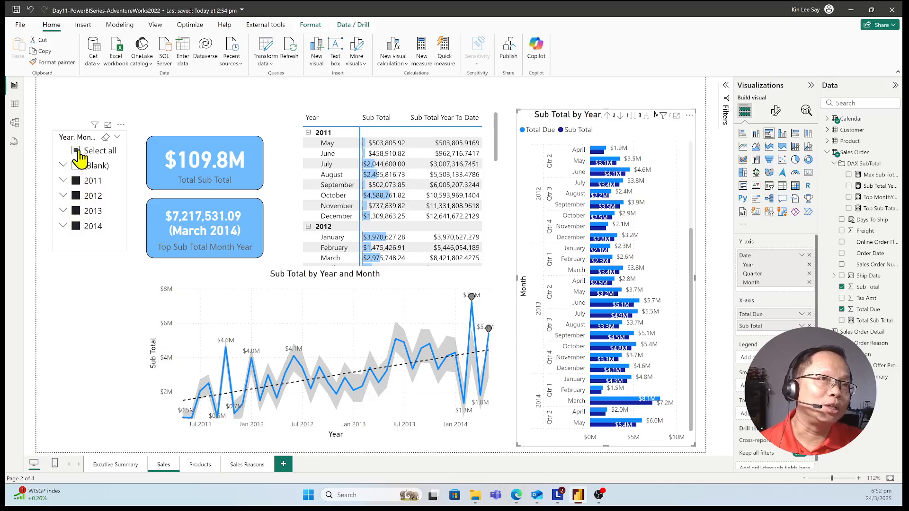
Clear the year selection, filter the report to 2012 and sort the monthly table by Sub Total in descending order
{"action": "left_click", "coordinate": [99, 226]}
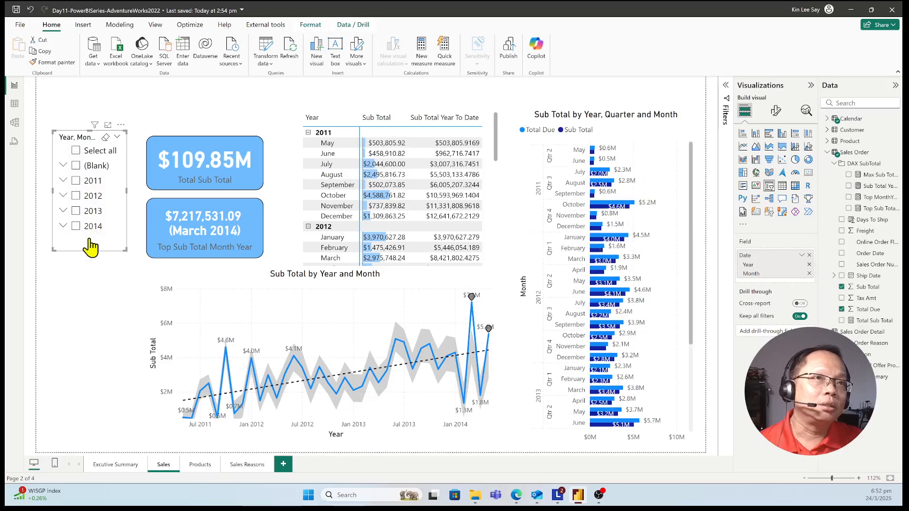
{"action": "left_click", "coordinate": [76, 196]}
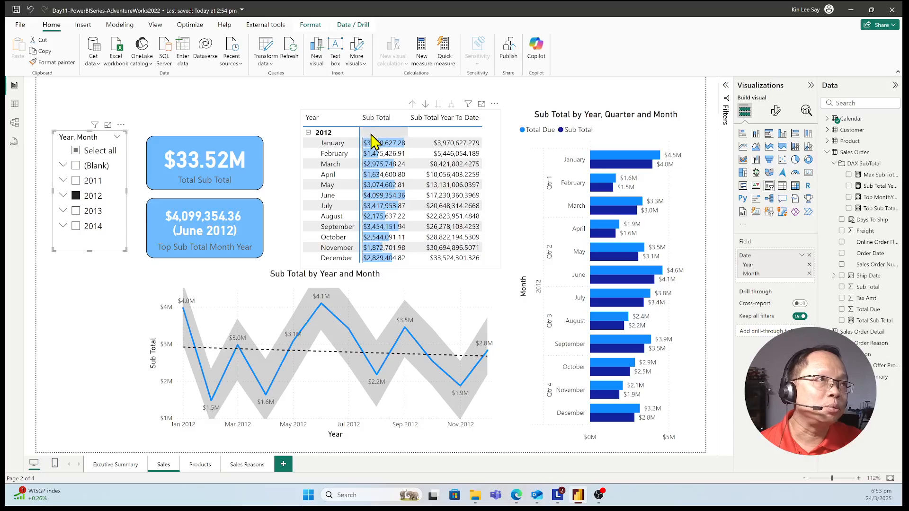
{"action": "left_click", "coordinate": [371, 127]}
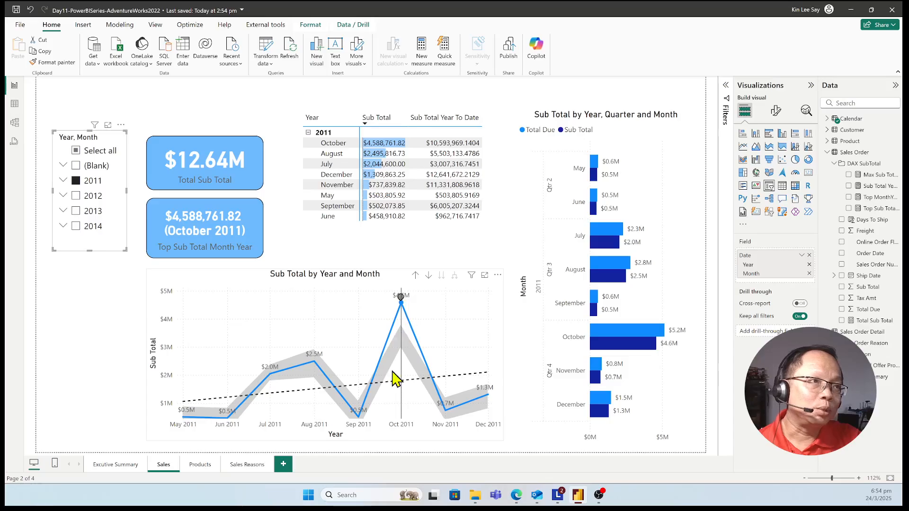
Inspect the 2011 line chart peak, then filter the report to 2012, 2013 and 2014 one at a time to compare their monthly sales
{"action": "mouse_move", "coordinate": [401, 298]}
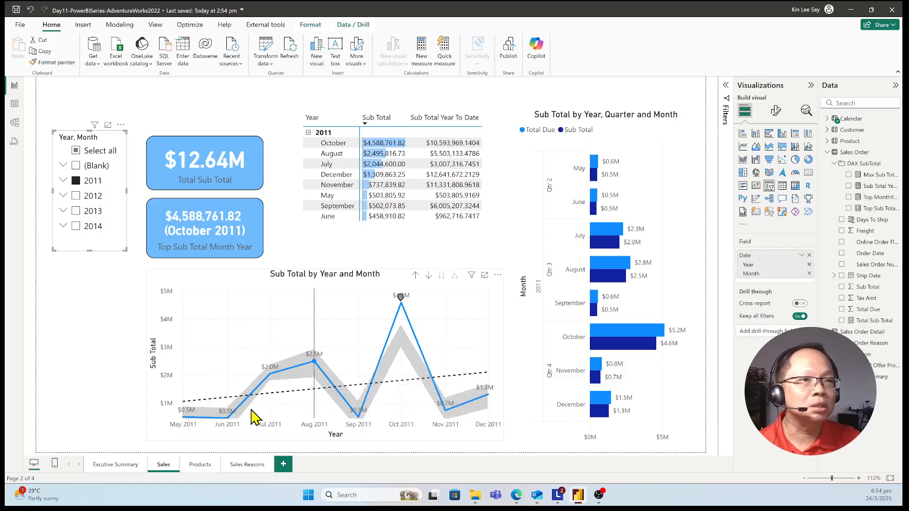
{"action": "left_click", "coordinate": [75, 196]}
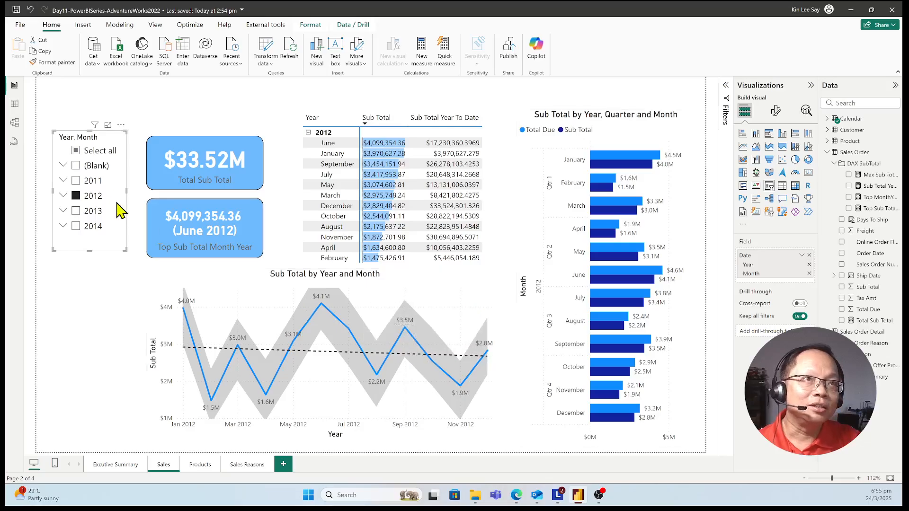
{"action": "left_click", "coordinate": [77, 211]}
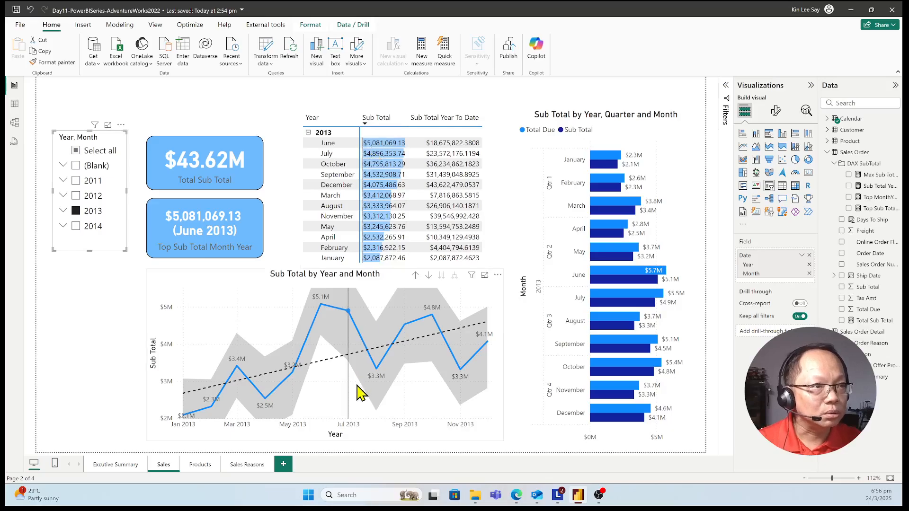
{"action": "mouse_move", "coordinate": [334, 363]}
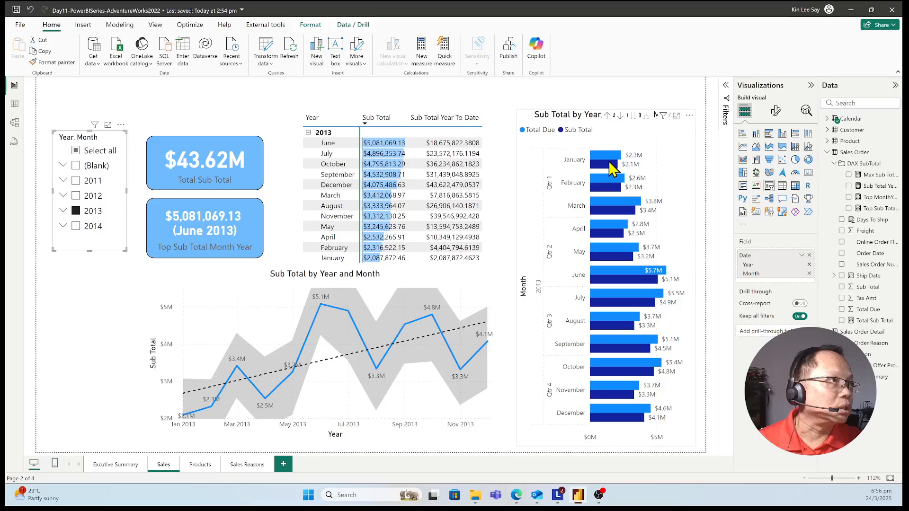
{"action": "mouse_move", "coordinate": [613, 164]}
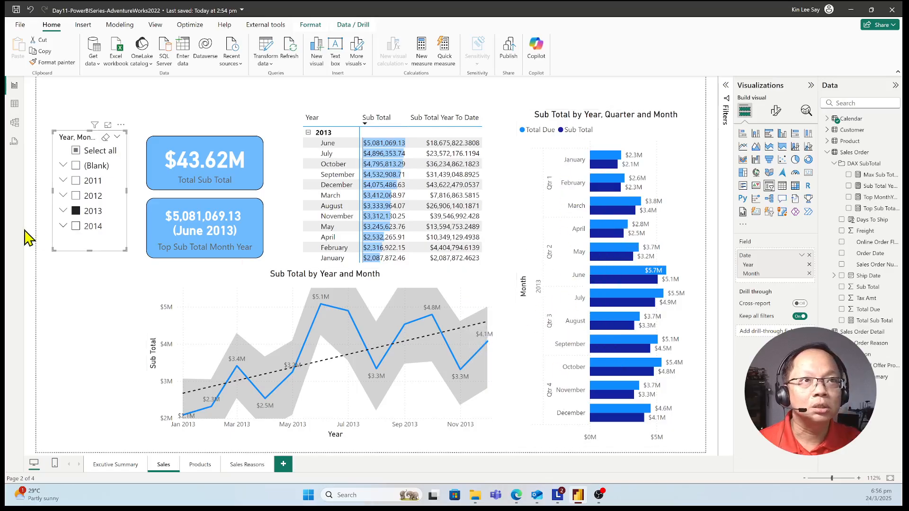
{"action": "left_click", "coordinate": [76, 226]}
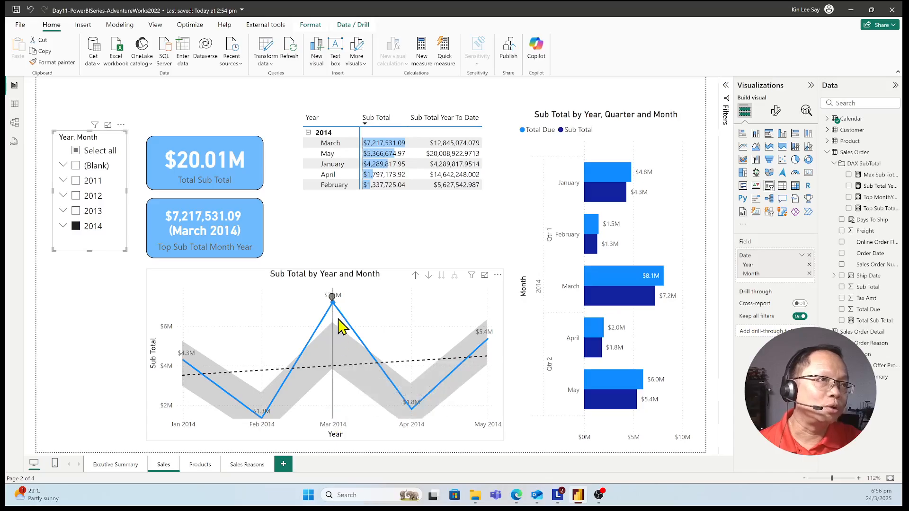
{"action": "mouse_move", "coordinate": [331, 298]}
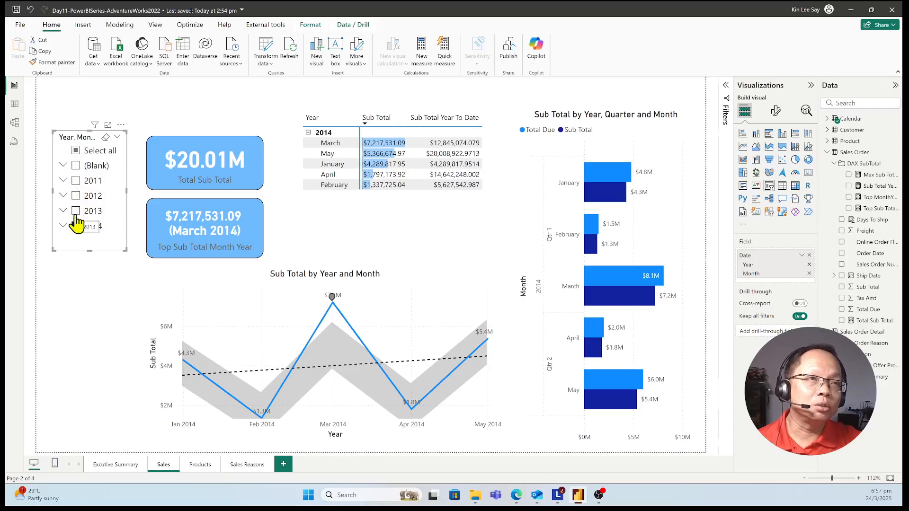
Filter the report to 2012 and 2013 together using the Year, Month slicer
{"action": "left_click", "coordinate": [79, 196]}
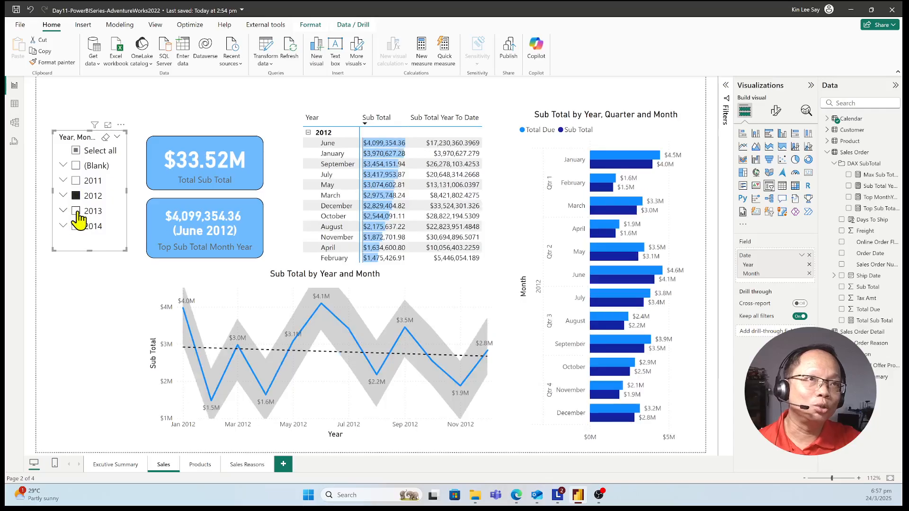
{"action": "left_click", "coordinate": [76, 211], "text": "ctrl"}
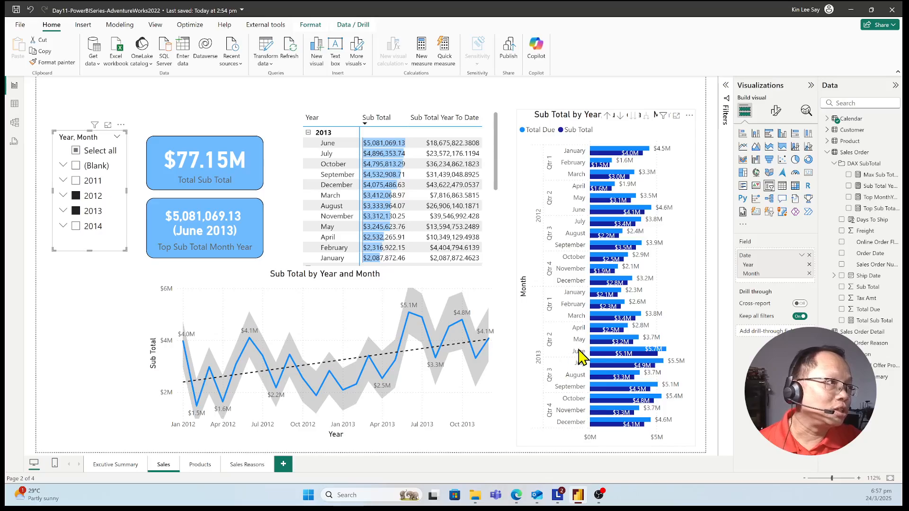
{"action": "mouse_move", "coordinate": [654, 360]}
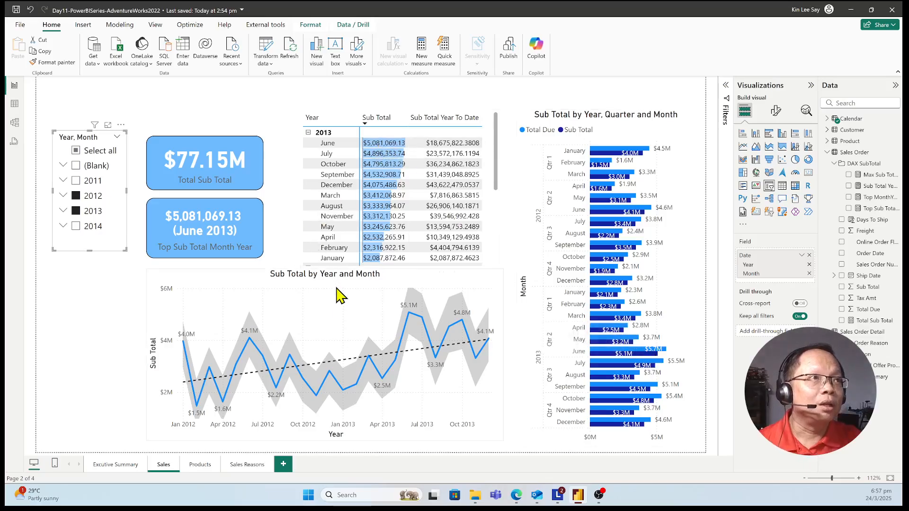
Review the monthly rows of the Sub Total table and collapse them to year level for 2013 and 2012
{"action": "left_click_drag", "start_coordinate": [501, 203], "coordinate": [384, 153]}
{"action": "left_click", "coordinate": [352, 139]}
{"action": "scroll", "coordinate": [398, 237], "scroll_direction": "down", "scroll_amount": 5}
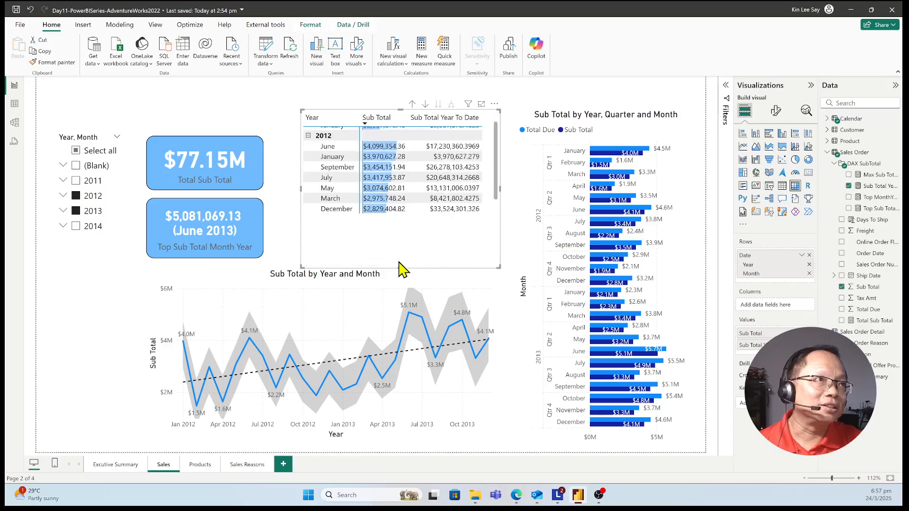
{"action": "scroll", "coordinate": [393, 185], "scroll_direction": "up", "scroll_amount": 5}
{"action": "scroll", "coordinate": [397, 203], "scroll_direction": "down", "scroll_amount": 4}
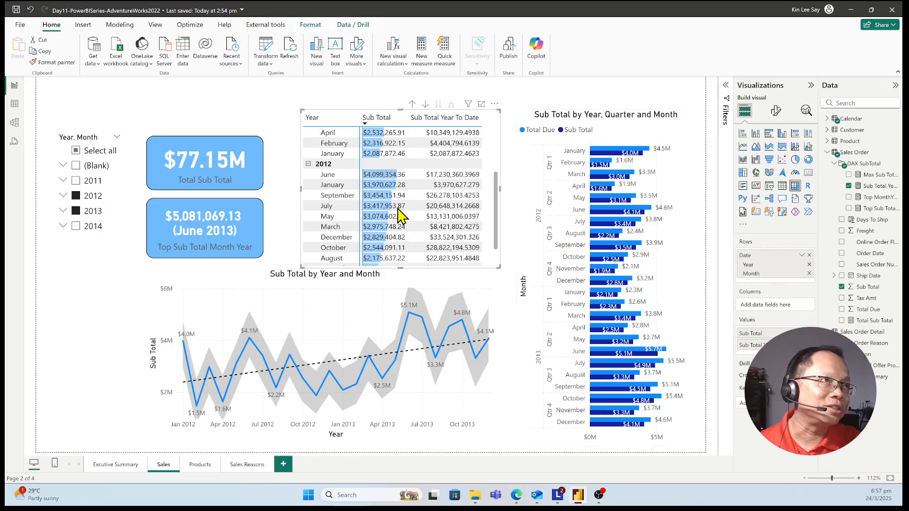
{"action": "scroll", "coordinate": [400, 213], "scroll_direction": "up", "scroll_amount": 5}
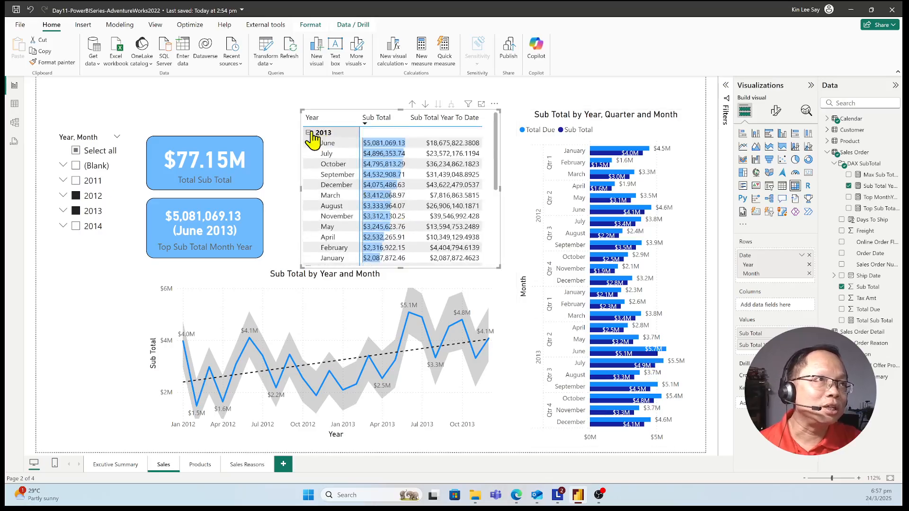
{"action": "left_click", "coordinate": [308, 133]}
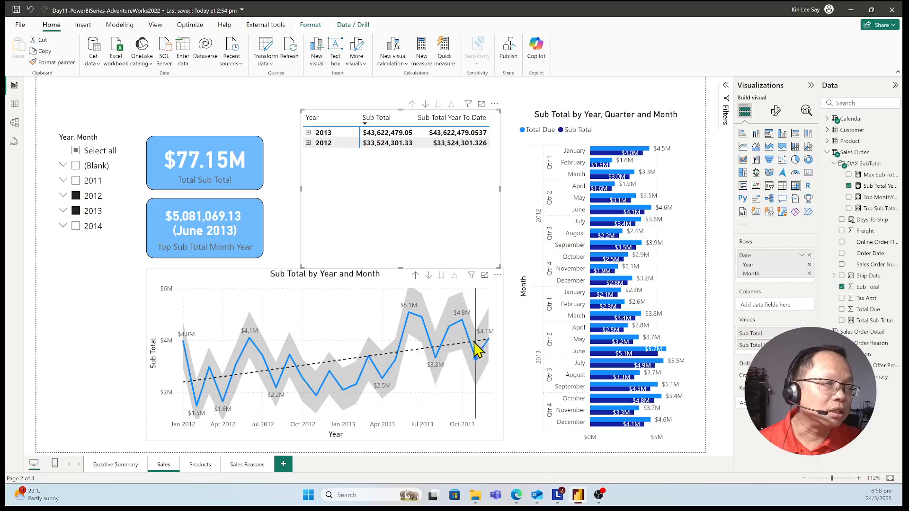
Examine the Sub Total trend line across 2012 and 2013 alongside the quarterly bar chart, leaving no visual selected
{"action": "mouse_move", "coordinate": [188, 387]}
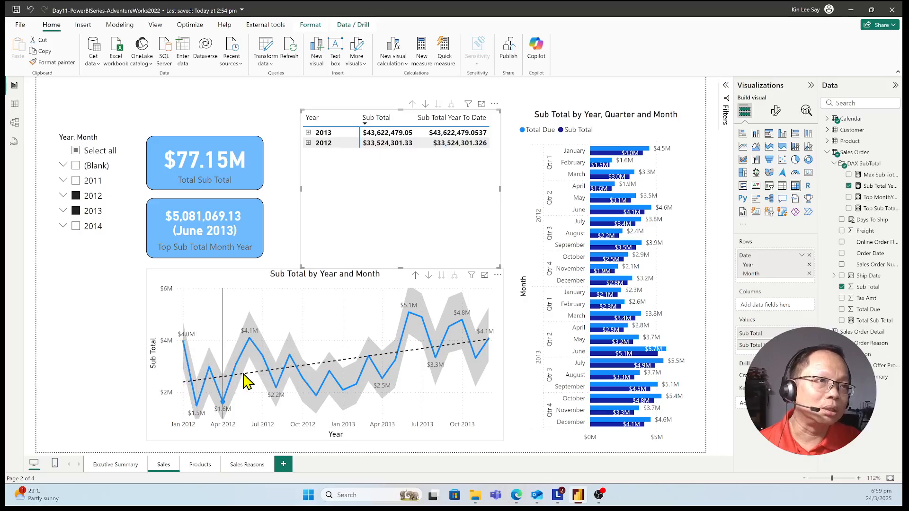
{"action": "mouse_move", "coordinate": [277, 377]}
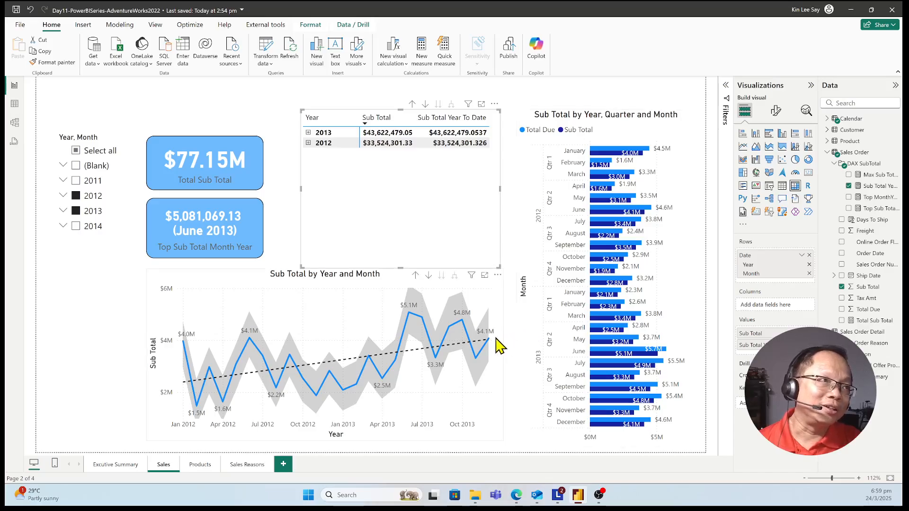
{"action": "left_click", "coordinate": [552, 334]}
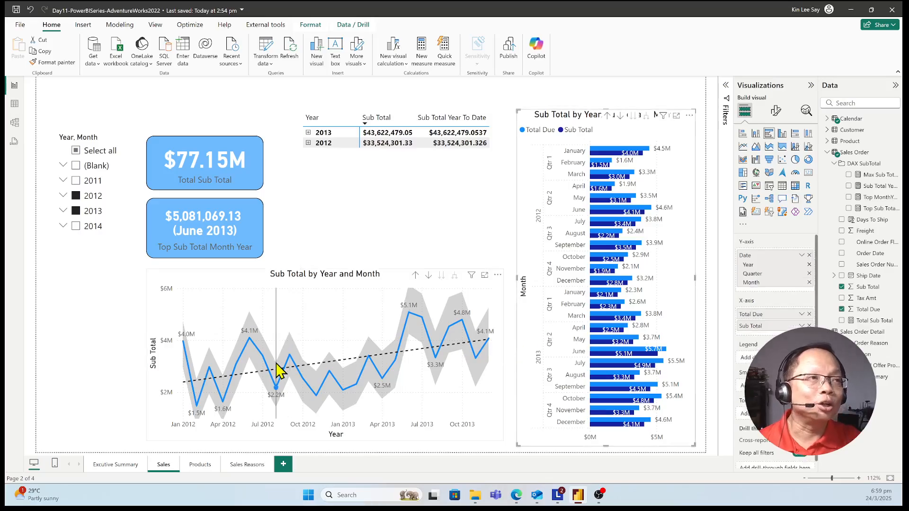
{"action": "mouse_move", "coordinate": [278, 370]}
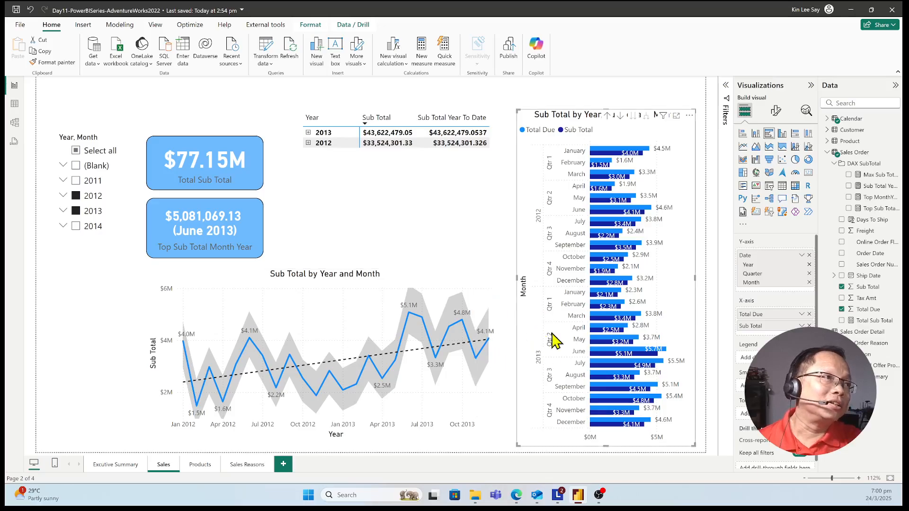
{"action": "left_click", "coordinate": [510, 337]}
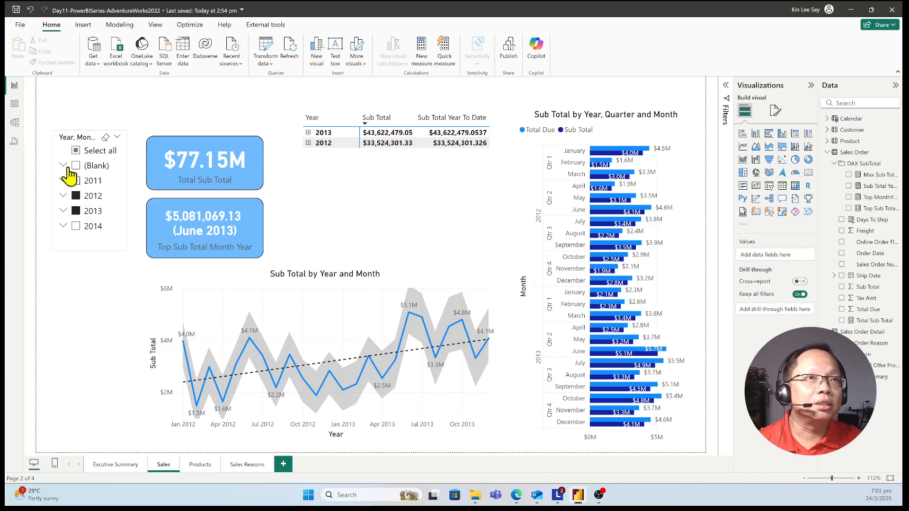
Select all entries in the Year, Month slicer and collapse 2014 and 2011 to year level in the Sub Total table
{"action": "left_click", "coordinate": [77, 152]}
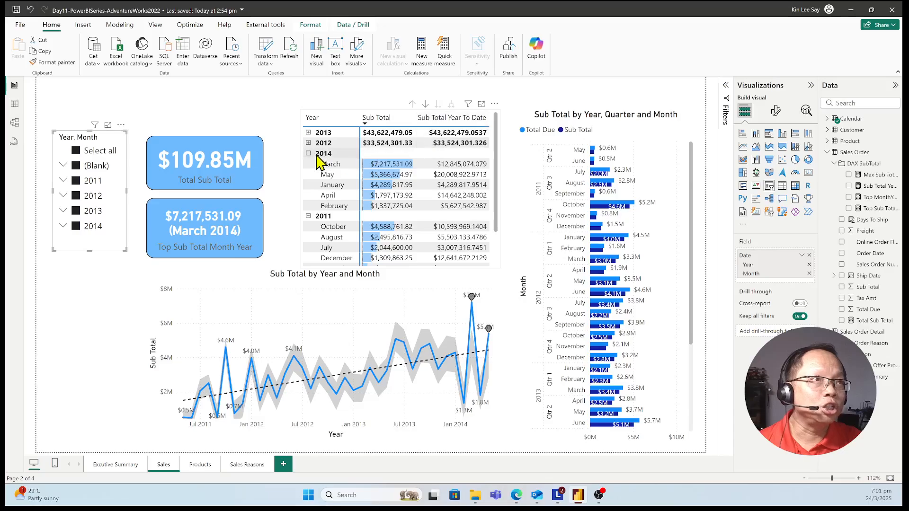
{"action": "left_click", "coordinate": [308, 153]}
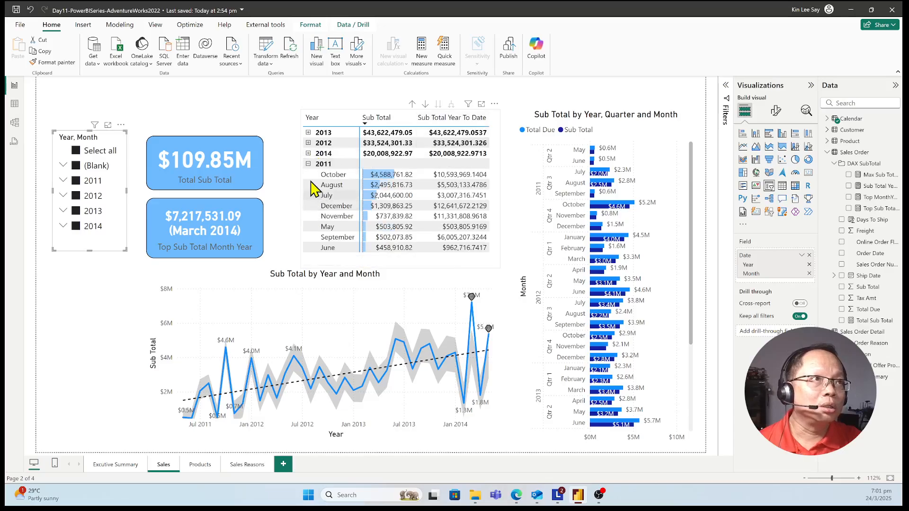
{"action": "left_click", "coordinate": [308, 164]}
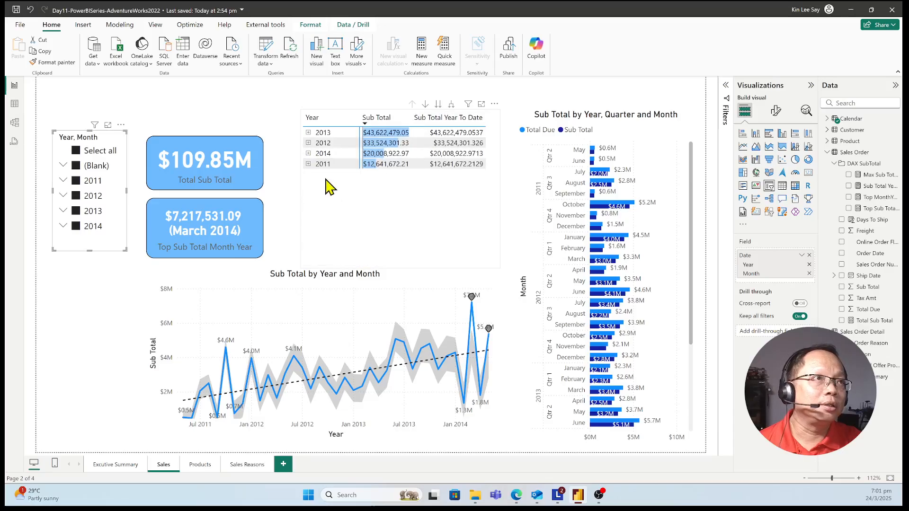
Sort the Sub Total table by Year in ascending order and exclude (Blank) from the Year, Month slicer
{"action": "left_click", "coordinate": [309, 124]}
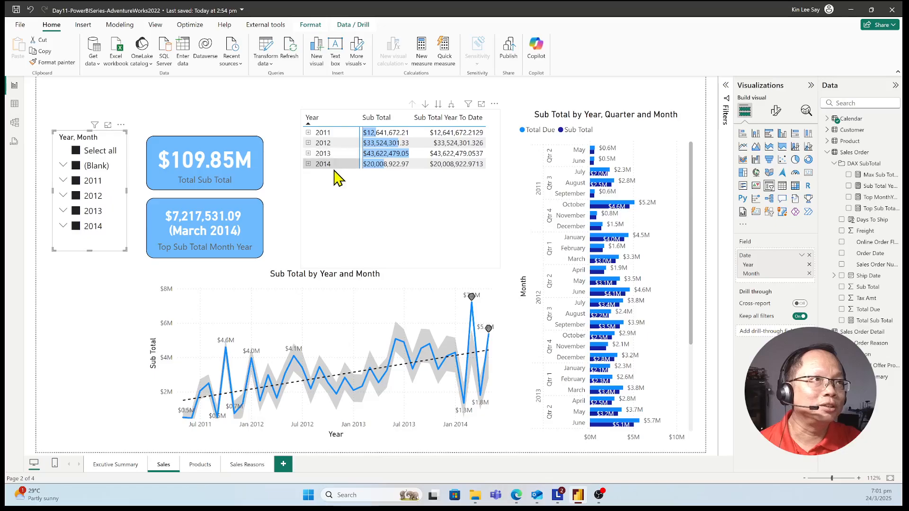
{"action": "left_click", "coordinate": [76, 167]}
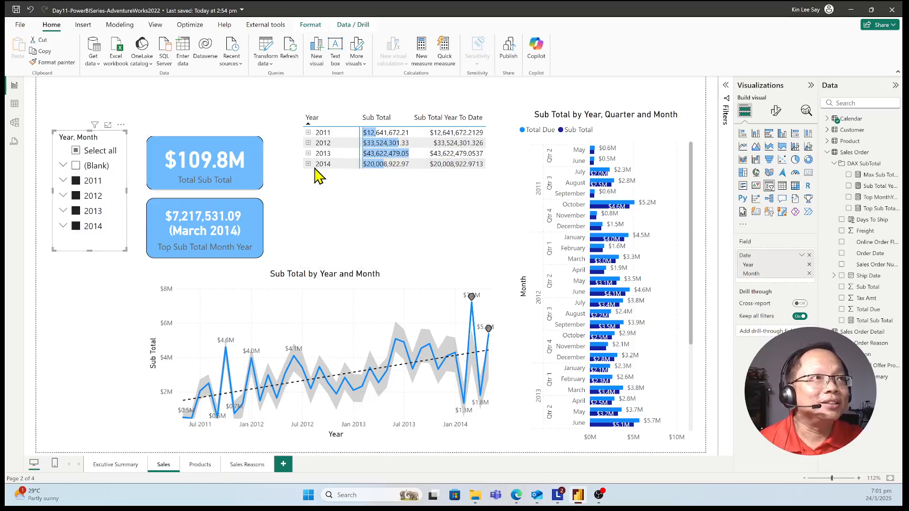
Expand 2011 and 2012 in the Sub Total table and look through their monthly rows
{"action": "left_click", "coordinate": [308, 133]}
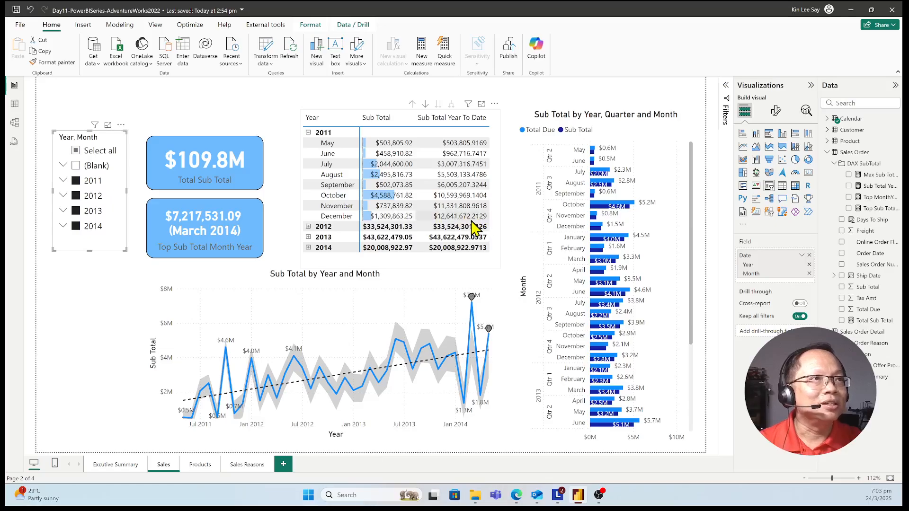
{"action": "left_click", "coordinate": [308, 226]}
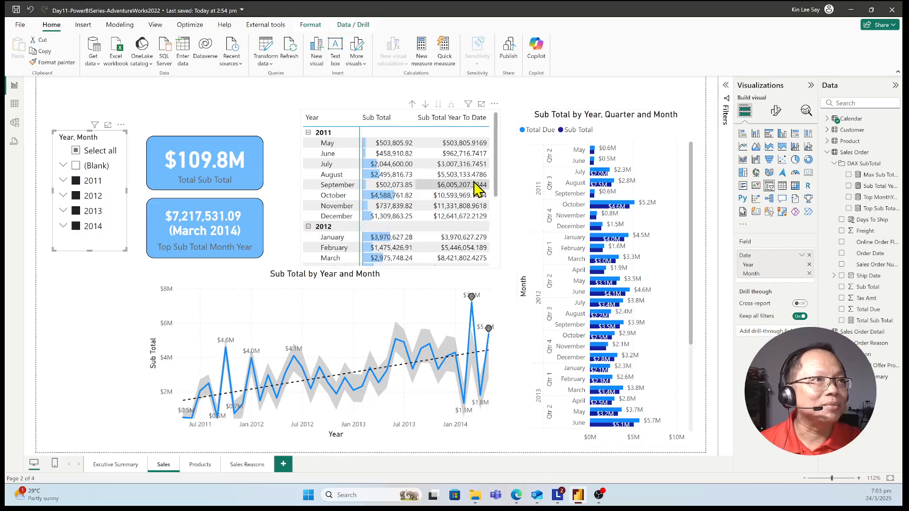
{"action": "scroll", "coordinate": [478, 189], "scroll_direction": "down", "scroll_amount": 3}
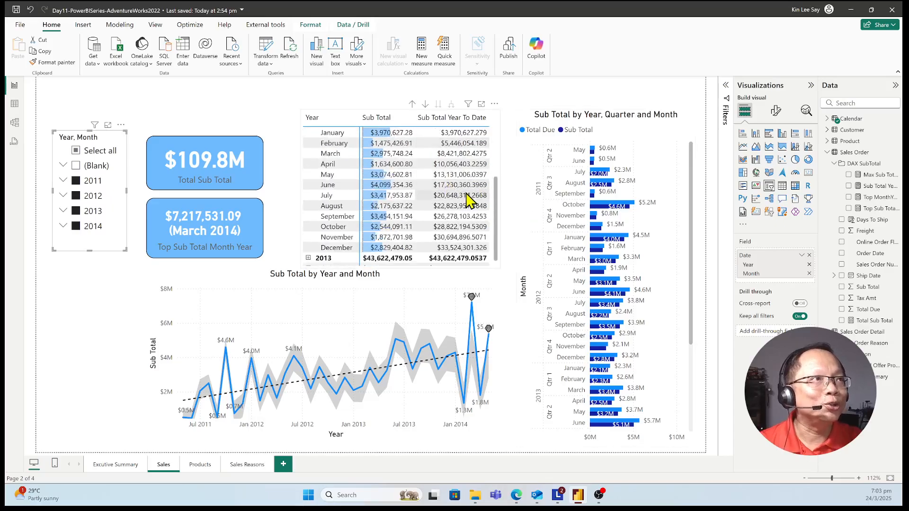
{"action": "scroll", "coordinate": [459, 189], "scroll_direction": "up", "scroll_amount": 3}
{"action": "scroll", "coordinate": [473, 194], "scroll_direction": "up", "scroll_amount": 2}
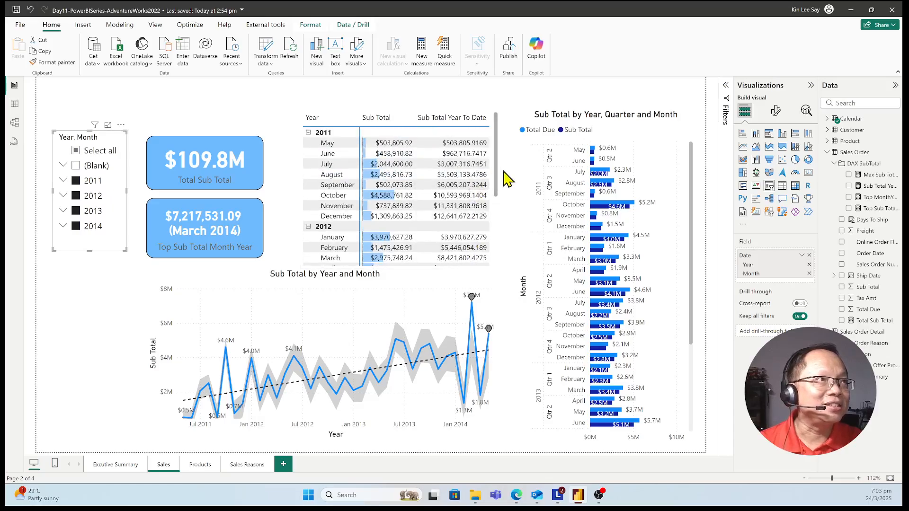
Shift the Sub Total table slightly lower on the page and follow how Sub Total Year To Date accumulates across the 2011 and 2012 months
{"action": "left_click_drag", "start_coordinate": [496, 193], "coordinate": [497, 203]}
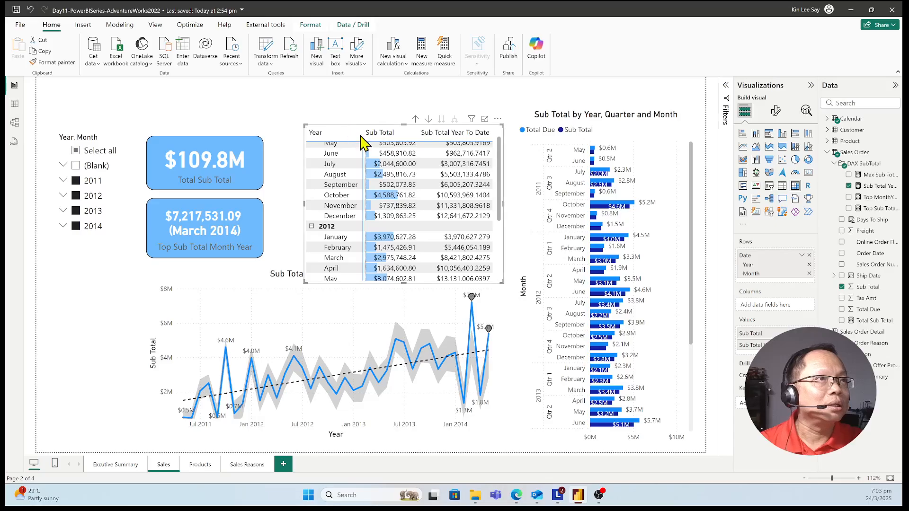
{"action": "scroll", "coordinate": [462, 233], "scroll_direction": "down", "scroll_amount": 2}
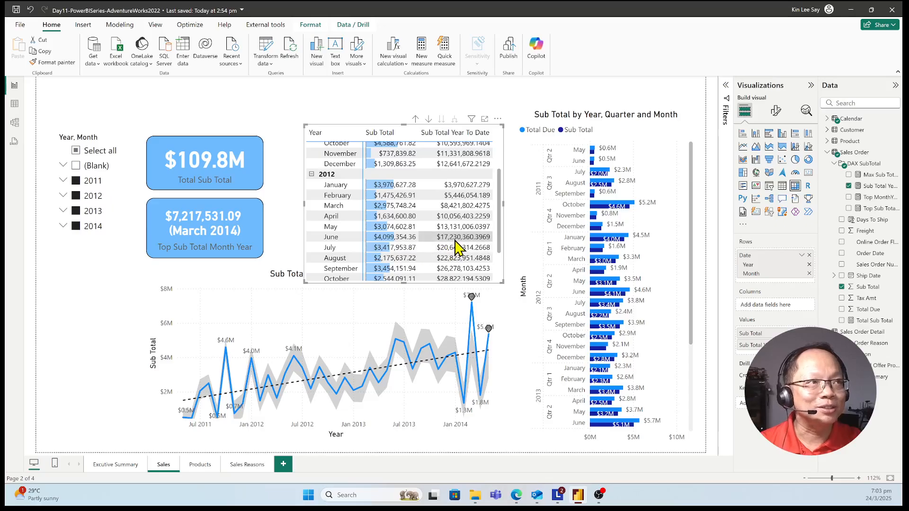
{"action": "scroll", "coordinate": [462, 248], "scroll_direction": "down", "scroll_amount": 2}
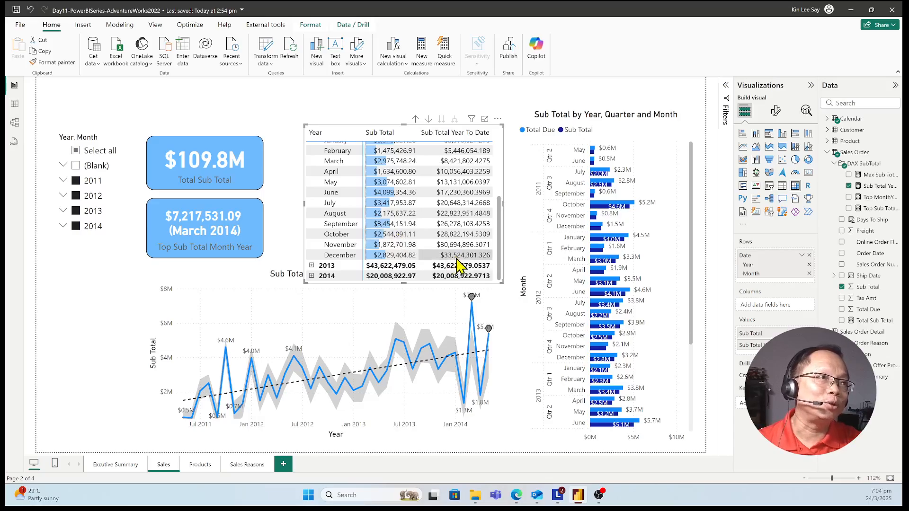
{"action": "scroll", "coordinate": [468, 237], "scroll_direction": "up", "scroll_amount": 3}
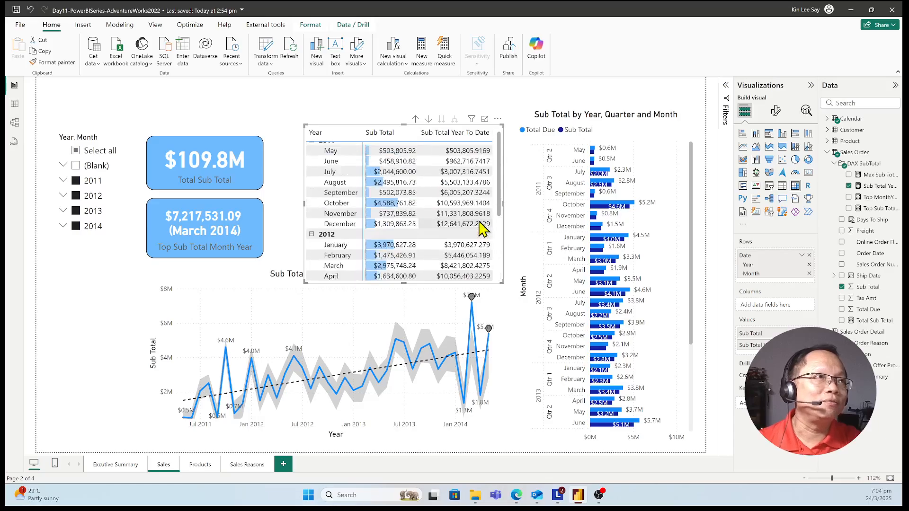
{"action": "scroll", "coordinate": [367, 178], "scroll_direction": "up", "scroll_amount": 1}
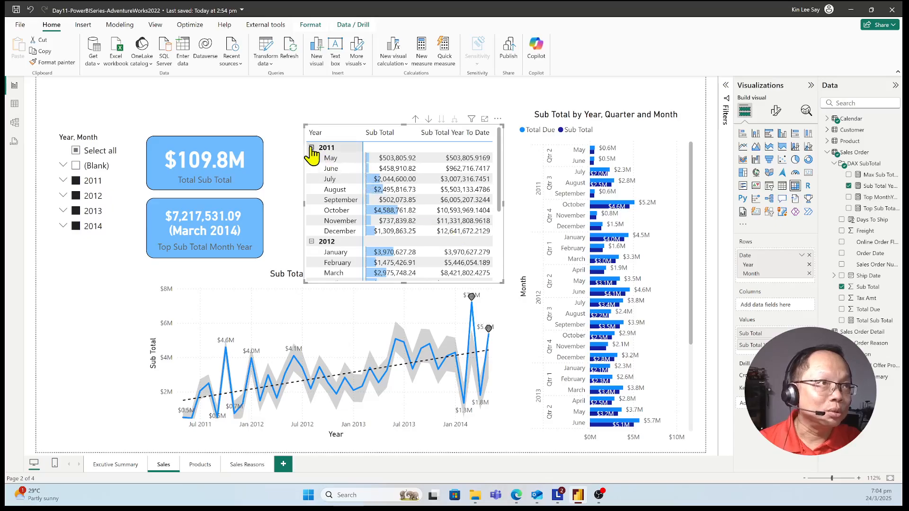
Collapse 2011 in the table, recheck the 2012 months through December, and collapse 2012
{"action": "left_click", "coordinate": [312, 148]}
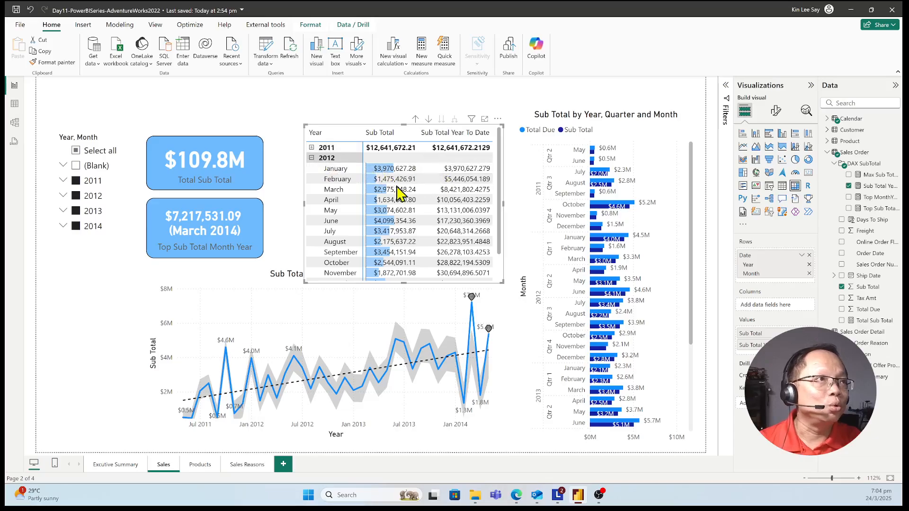
{"action": "scroll", "coordinate": [480, 222], "scroll_direction": "down", "scroll_amount": 2}
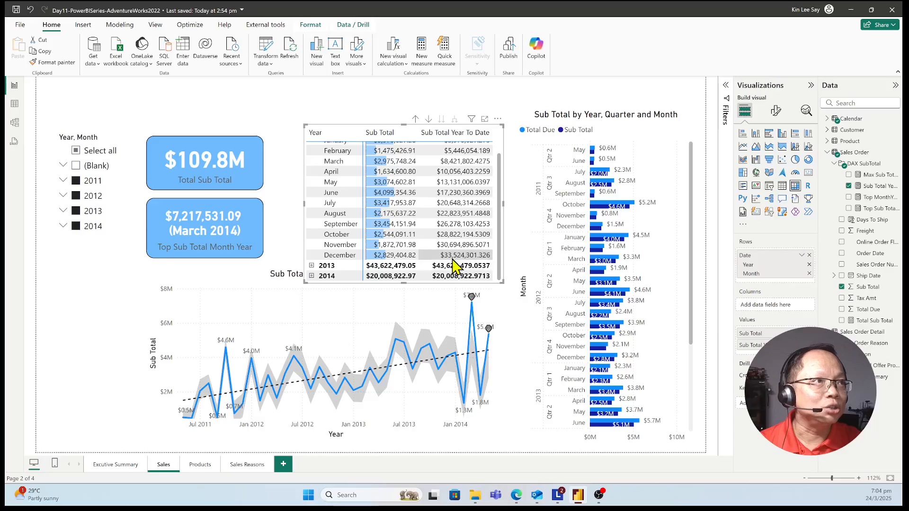
{"action": "scroll", "coordinate": [362, 192], "scroll_direction": "up", "scroll_amount": 2}
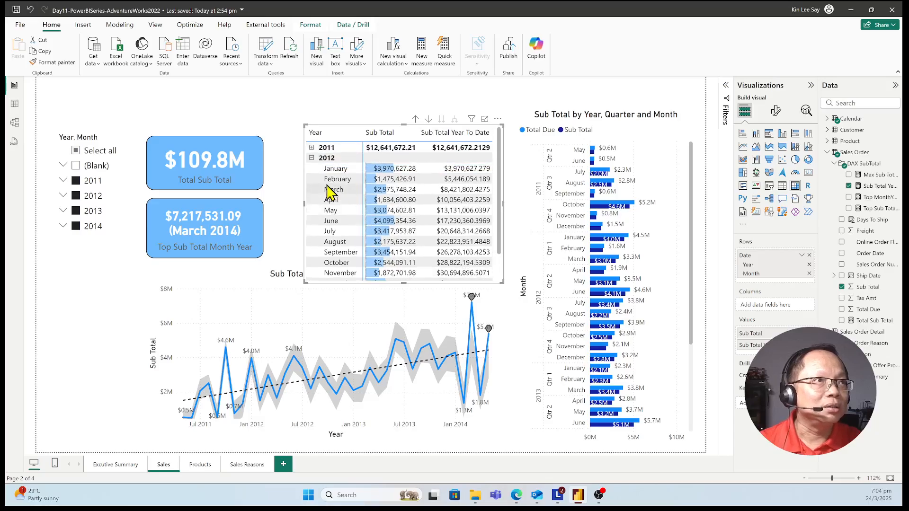
{"action": "left_click", "coordinate": [311, 158]}
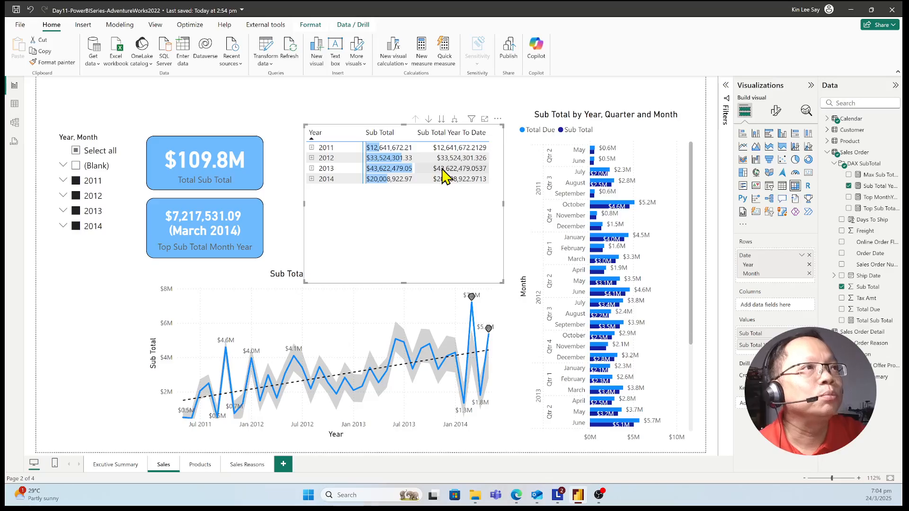
Expand 2013 and 2014 in the table and compare their monthly values with the latest months in the bar chart
{"action": "left_click", "coordinate": [311, 169]}
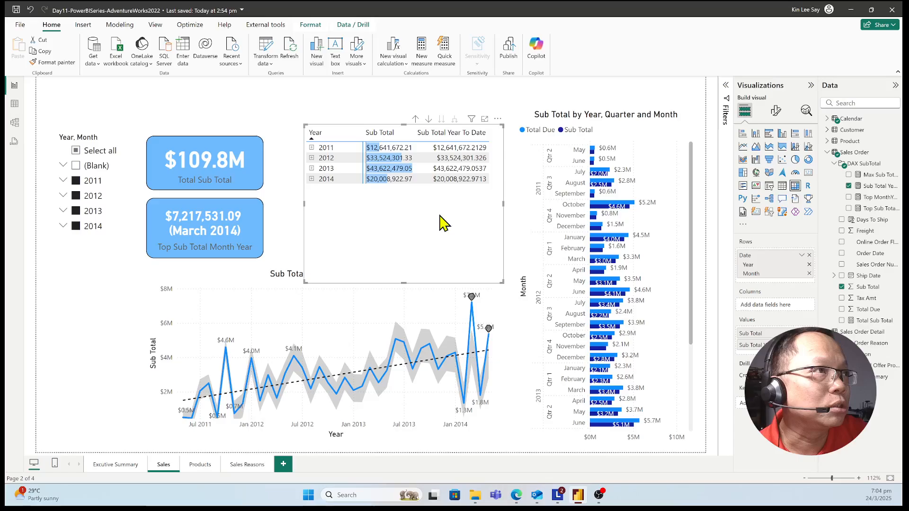
{"action": "scroll", "coordinate": [464, 239], "scroll_direction": "down", "scroll_amount": 1}
{"action": "scroll", "coordinate": [466, 239], "scroll_direction": "down", "scroll_amount": 1}
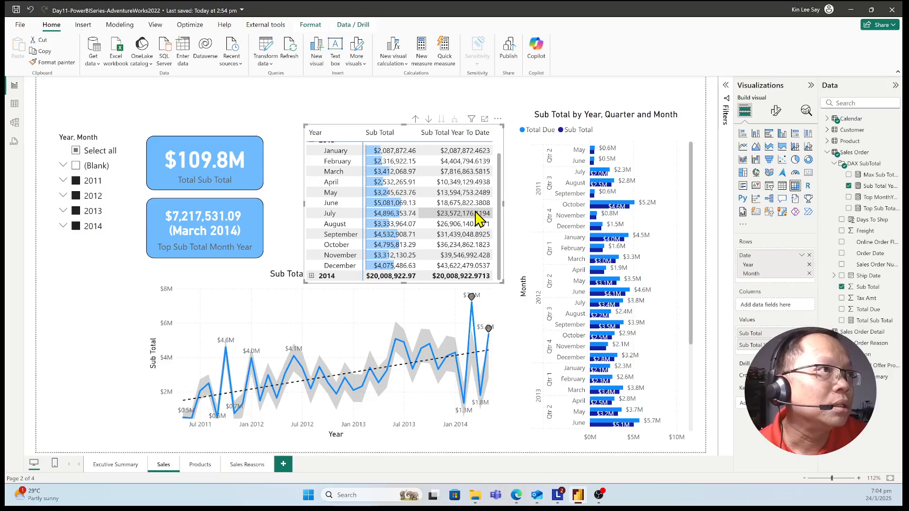
{"action": "left_click", "coordinate": [312, 277]}
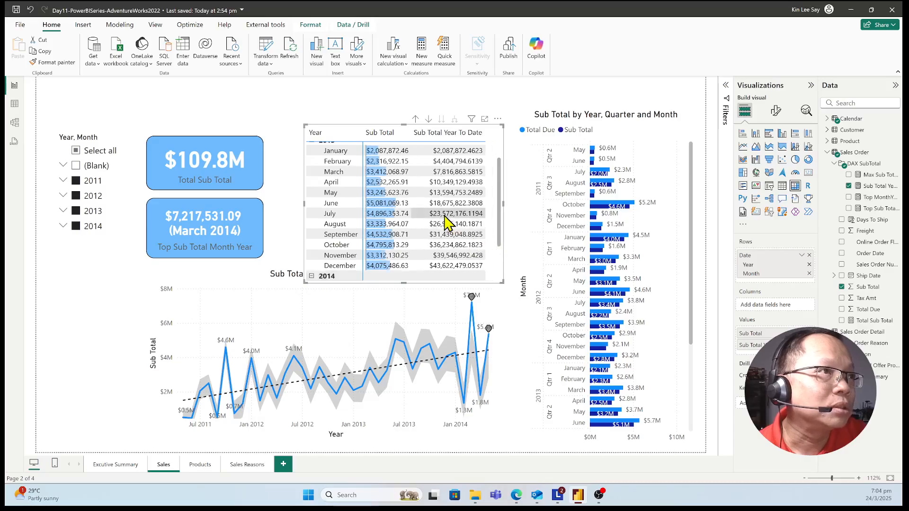
{"action": "scroll", "coordinate": [447, 223], "scroll_direction": "down", "scroll_amount": 3}
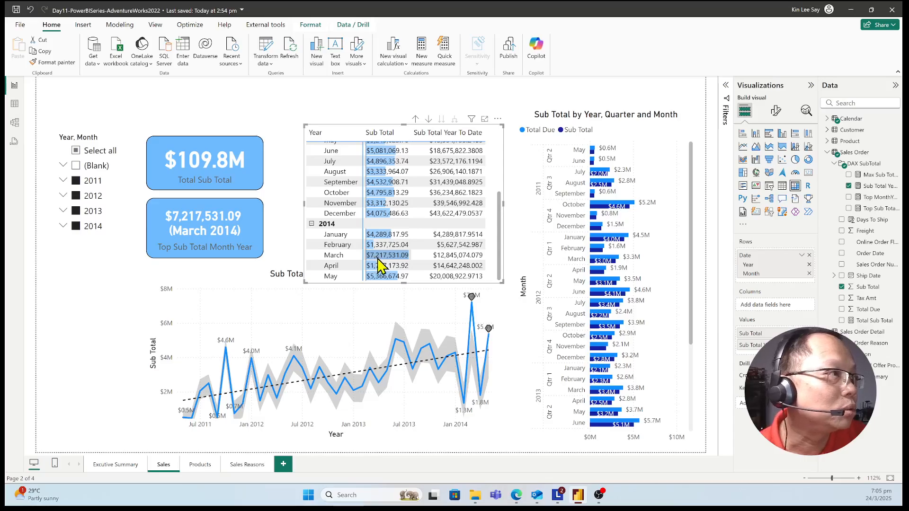
{"action": "scroll", "coordinate": [660, 357], "scroll_direction": "down", "scroll_amount": 5}
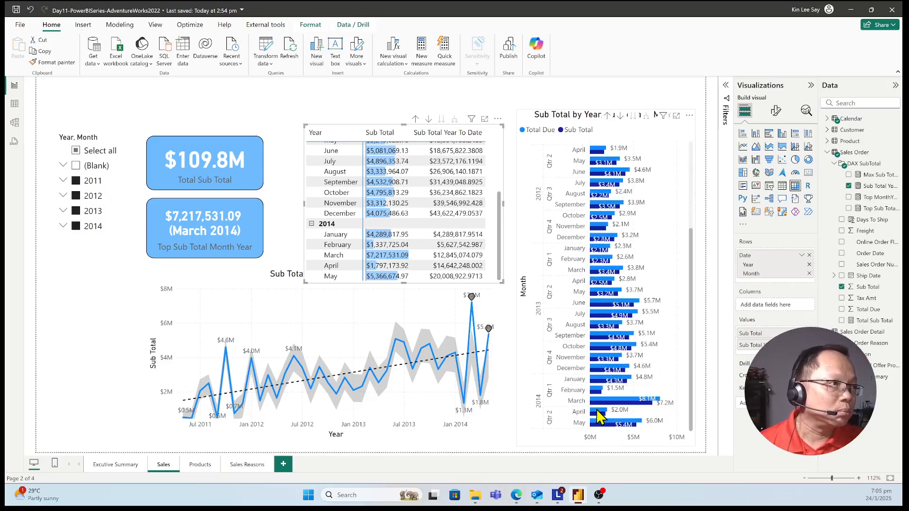
Review the 2013 and 2014 year-to-date rows once more and collapse both years to year level
{"action": "scroll", "coordinate": [445, 209], "scroll_direction": "up", "scroll_amount": 5}
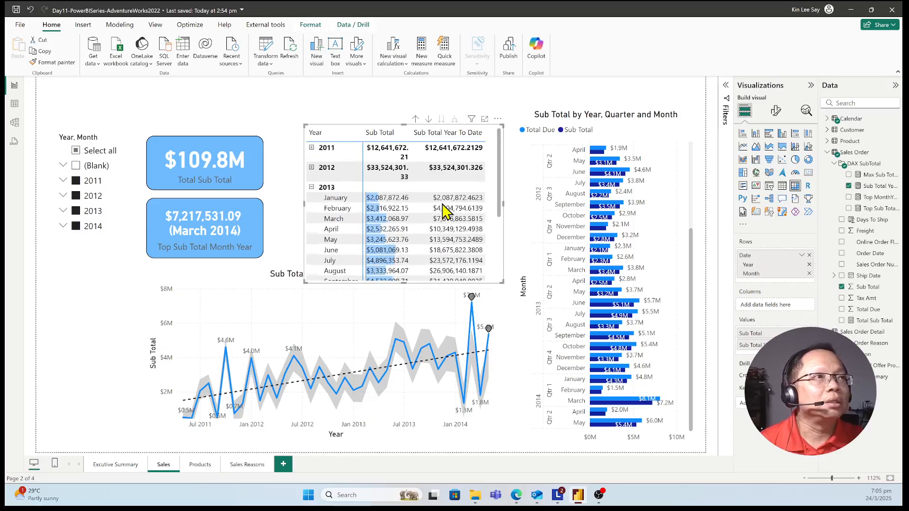
{"action": "scroll", "coordinate": [445, 209], "scroll_direction": "down", "scroll_amount": 5}
{"action": "scroll", "coordinate": [447, 212], "scroll_direction": "up", "scroll_amount": 5}
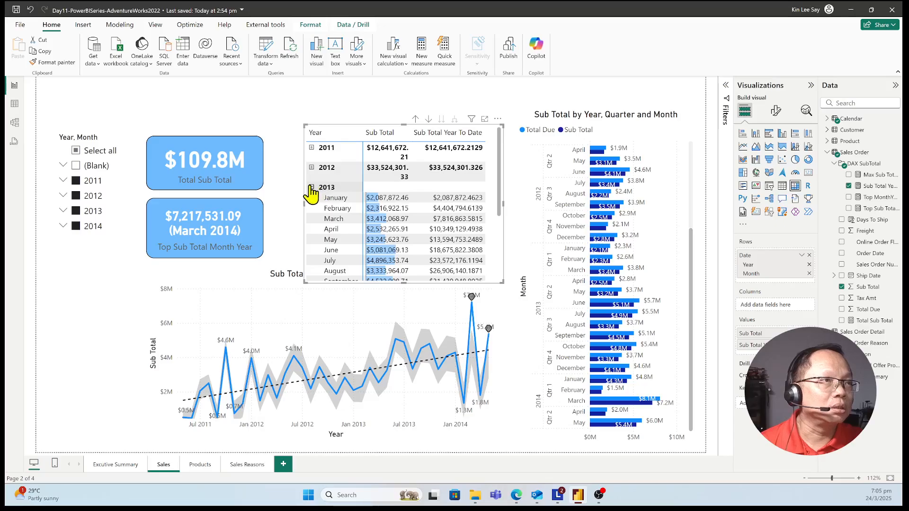
{"action": "left_click", "coordinate": [312, 187]}
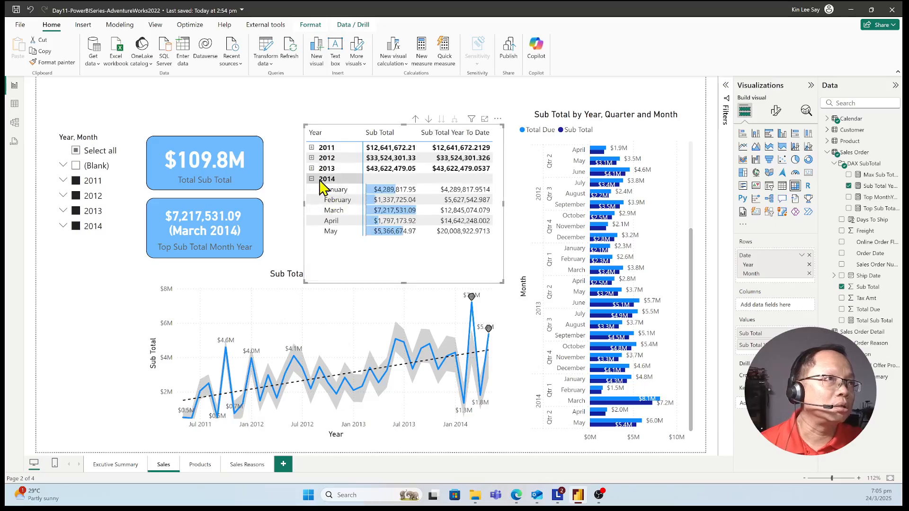
{"action": "left_click", "coordinate": [311, 179]}
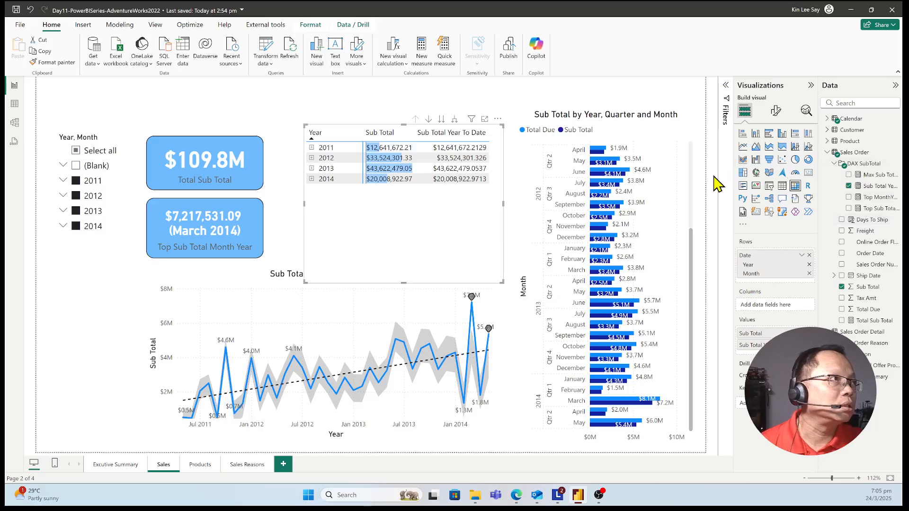
Deselect the table and examine the Total Sub Total measure and the DAX SubTotal folder among the Sales Order fields
{"action": "left_click", "coordinate": [702, 192]}
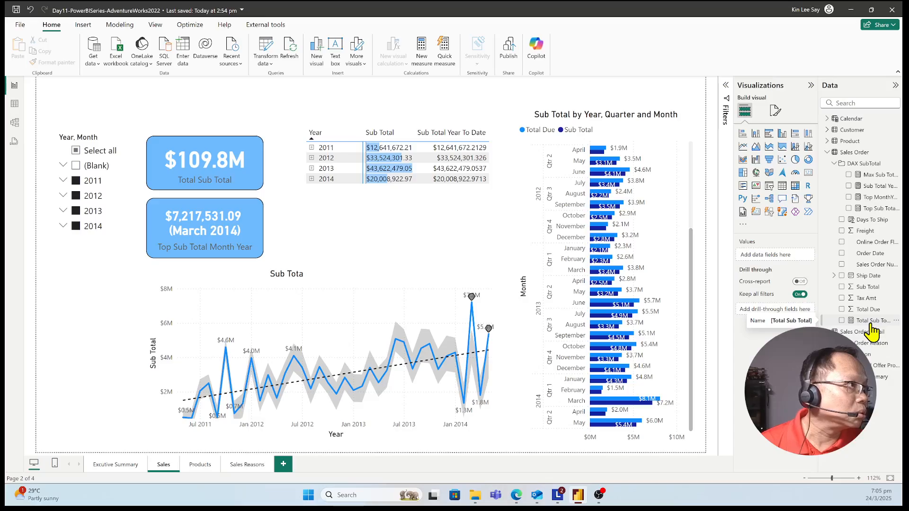
{"action": "mouse_move", "coordinate": [871, 332]}
{"action": "left_mouse_down"}
{"action": "mouse_move", "coordinate": [870, 161]}
{"action": "mouse_move", "coordinate": [871, 320]}
{"action": "left_mouse_up"}
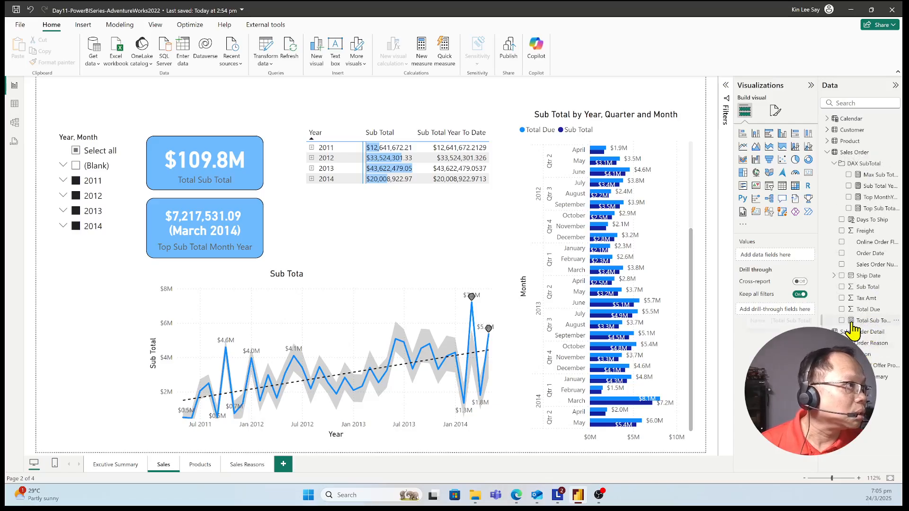
{"action": "left_click_drag", "start_coordinate": [853, 293], "coordinate": [844, 171]}
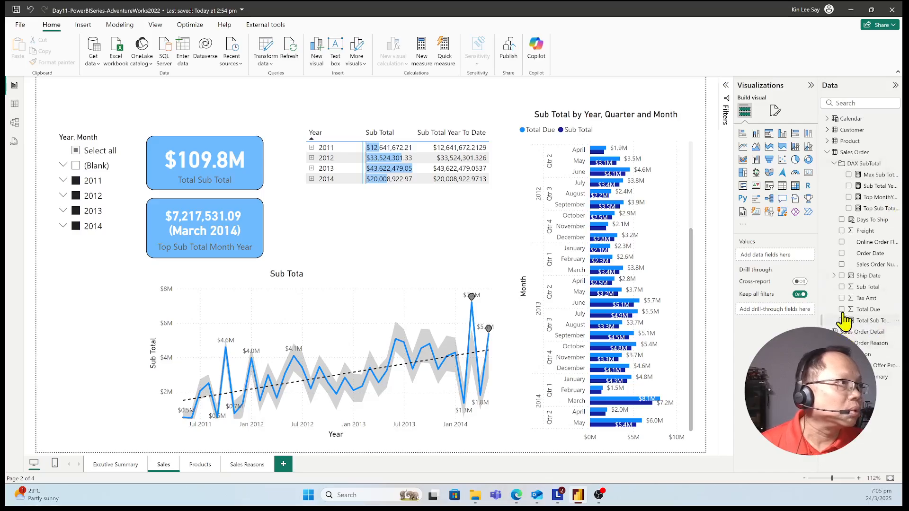
{"action": "left_click_drag", "start_coordinate": [864, 326], "coordinate": [865, 163]}
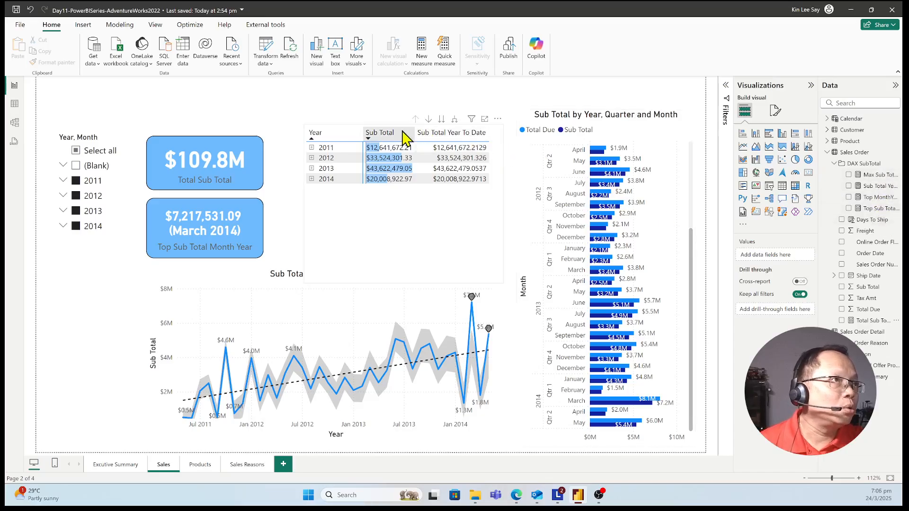
Open the full DAX formula of the table's Sub Total Year To Date measure and highlight all of its lines
{"action": "left_click", "coordinate": [342, 222]}
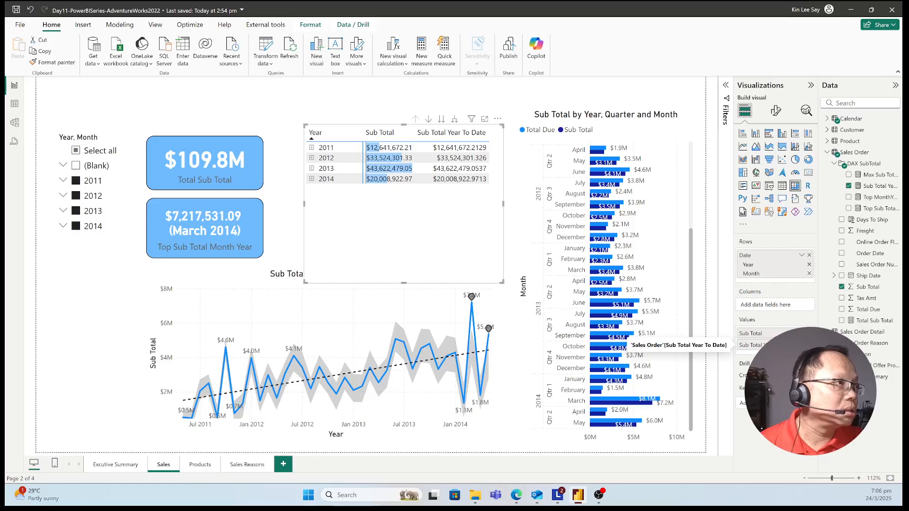
{"action": "left_click", "coordinate": [875, 186]}
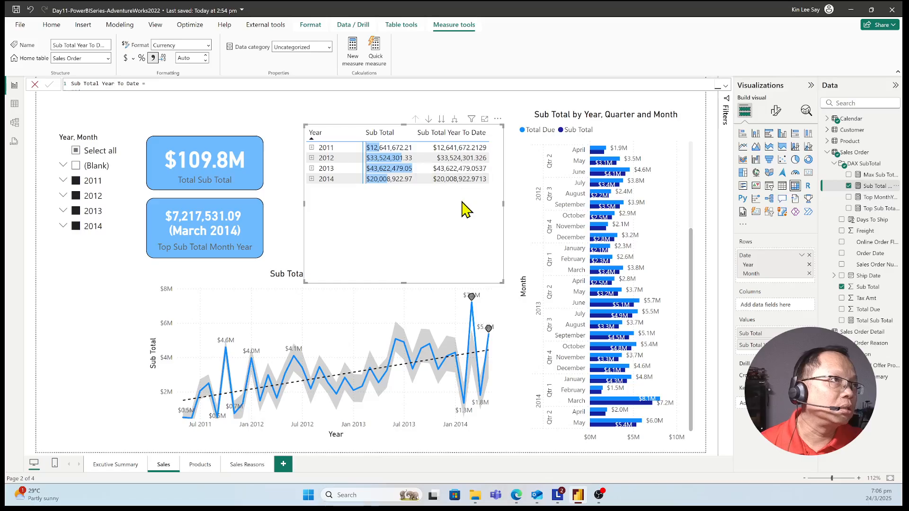
{"action": "left_click", "coordinate": [726, 90]}
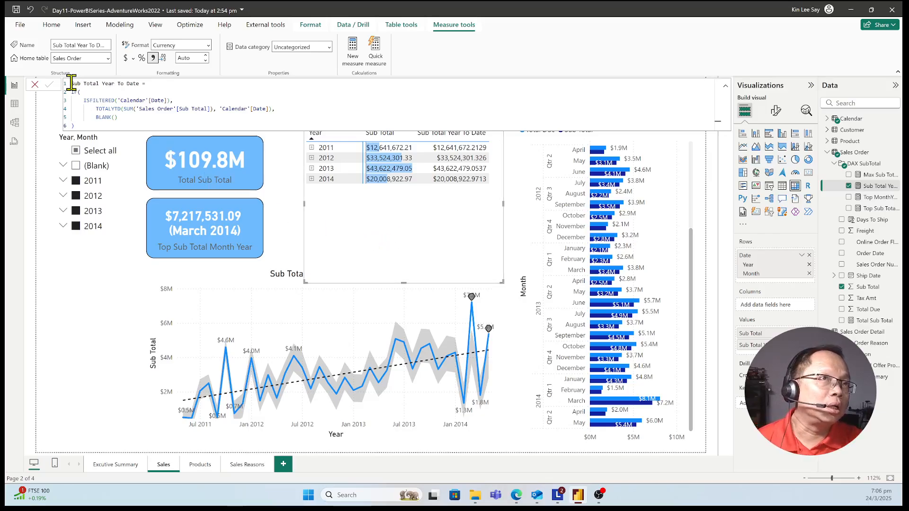
{"action": "left_click_drag", "start_coordinate": [71, 83], "coordinate": [217, 124]}
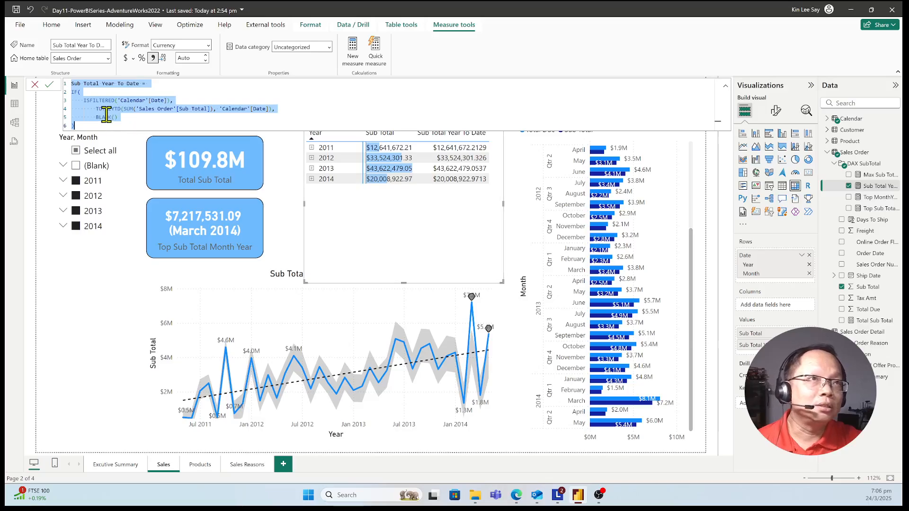
Highlight the Calendar table and Date column in the Sub Total Year To Date formula's ISFILTERED condition, and leave the formula
{"action": "double_click", "coordinate": [133, 100]}
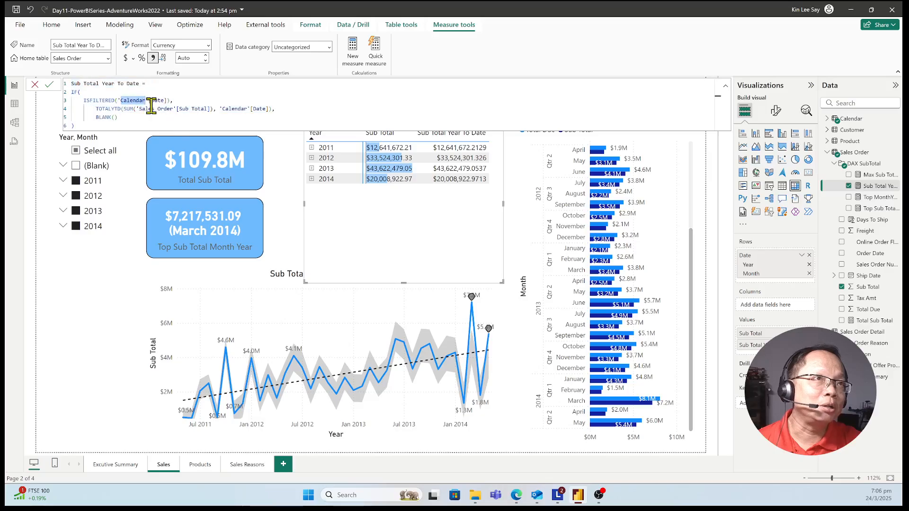
{"action": "double_click", "coordinate": [157, 101]}
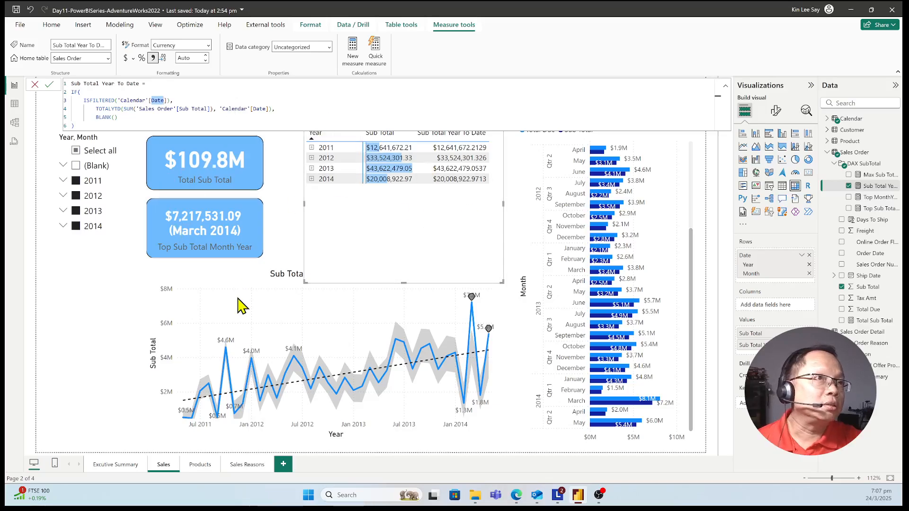
{"action": "left_click", "coordinate": [408, 233]}
Select the Total Sub Total card and open the DAX formula of its Total Sub Total measure
{"action": "left_click", "coordinate": [204, 154]}
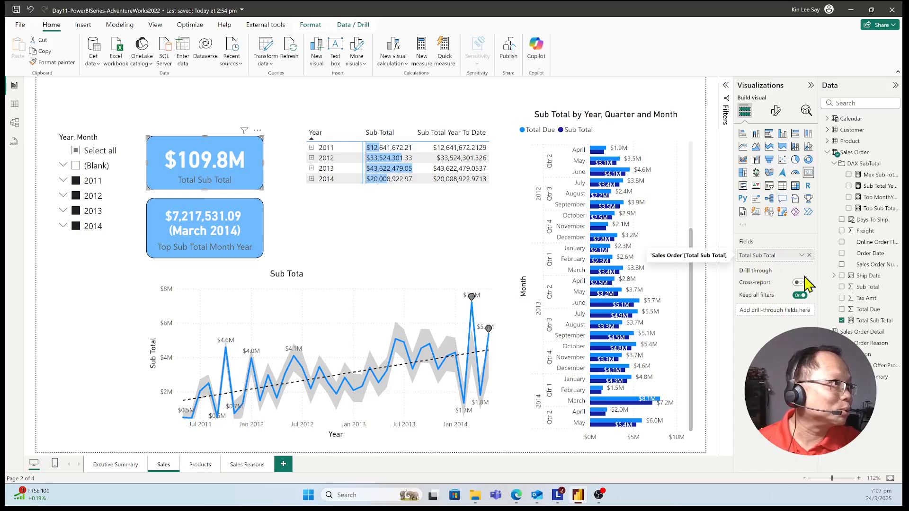
{"action": "left_click_drag", "start_coordinate": [860, 329], "coordinate": [870, 173]}
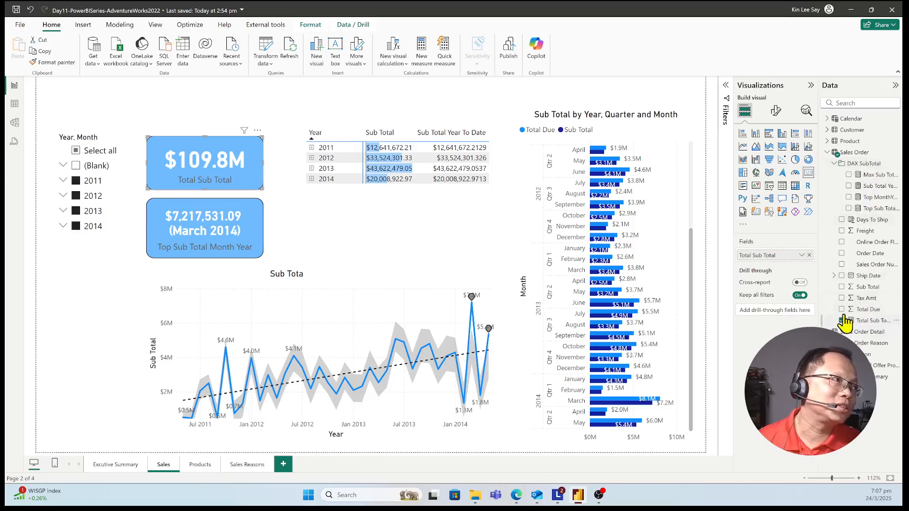
{"action": "left_click", "coordinate": [878, 321]}
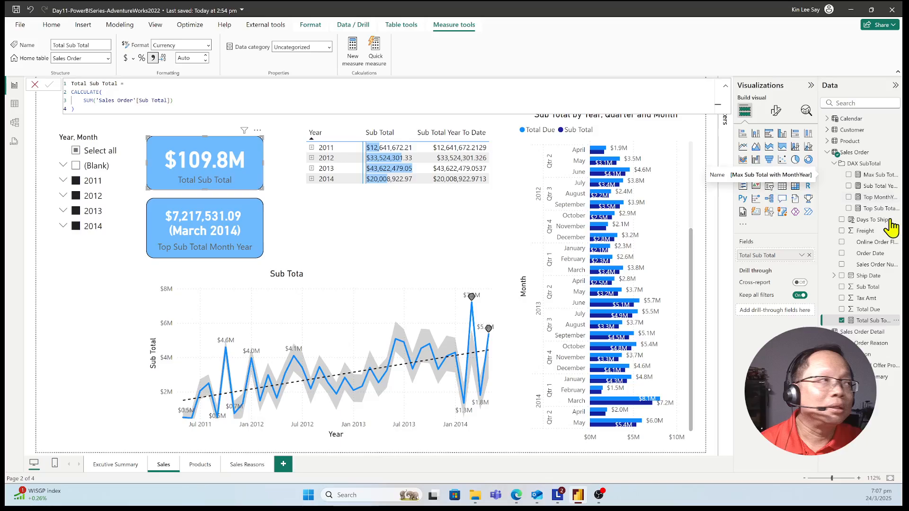
Collapse the DAX SubTotal folder and compare the Sales Order table's Sub Total column with the Total Sub Total measure's formula
{"action": "left_click", "coordinate": [834, 164]}
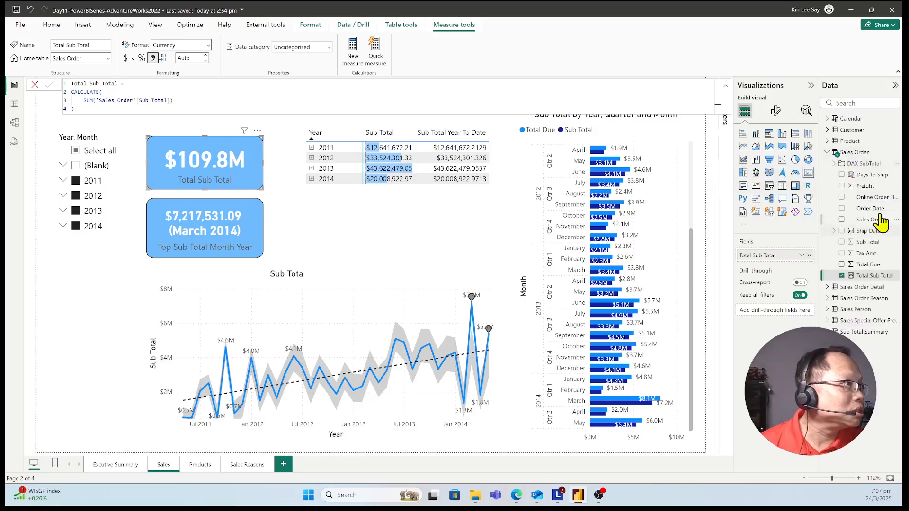
{"action": "left_click", "coordinate": [876, 243]}
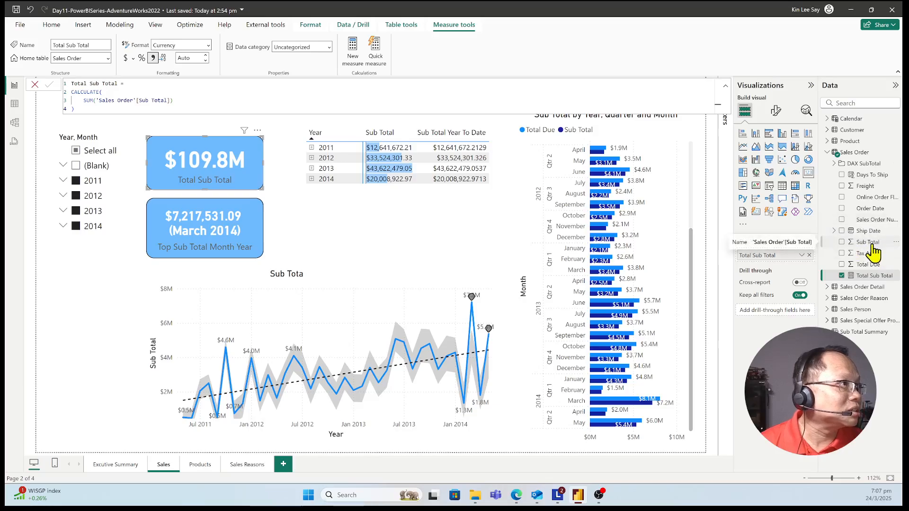
{"action": "left_click", "coordinate": [801, 256]}
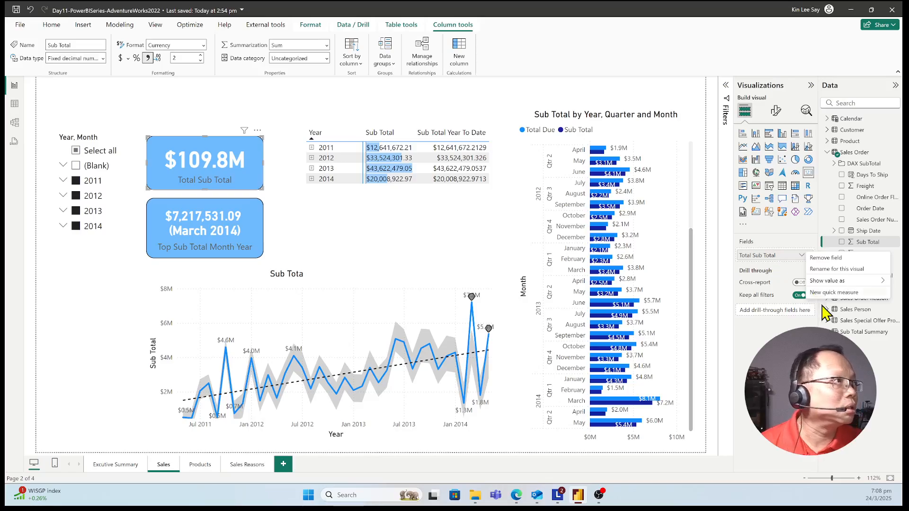
{"action": "left_click", "coordinate": [877, 355]}
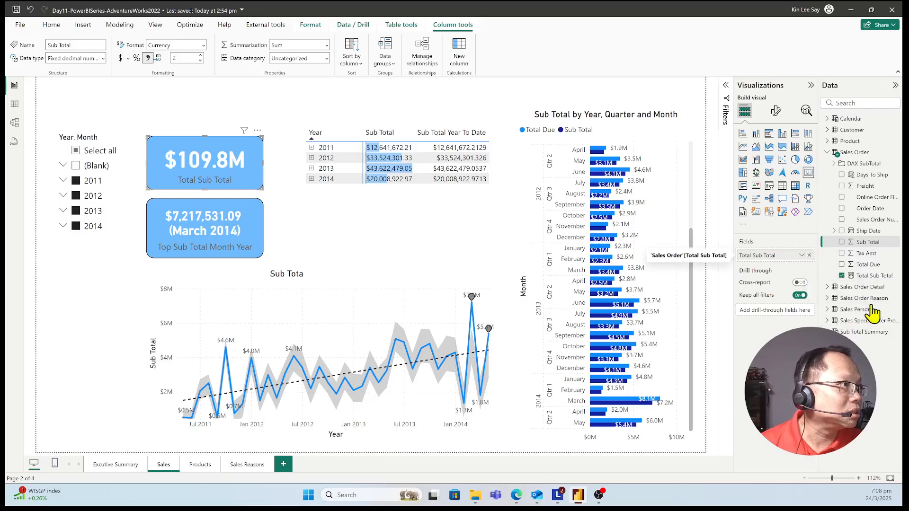
{"action": "left_click", "coordinate": [877, 276]}
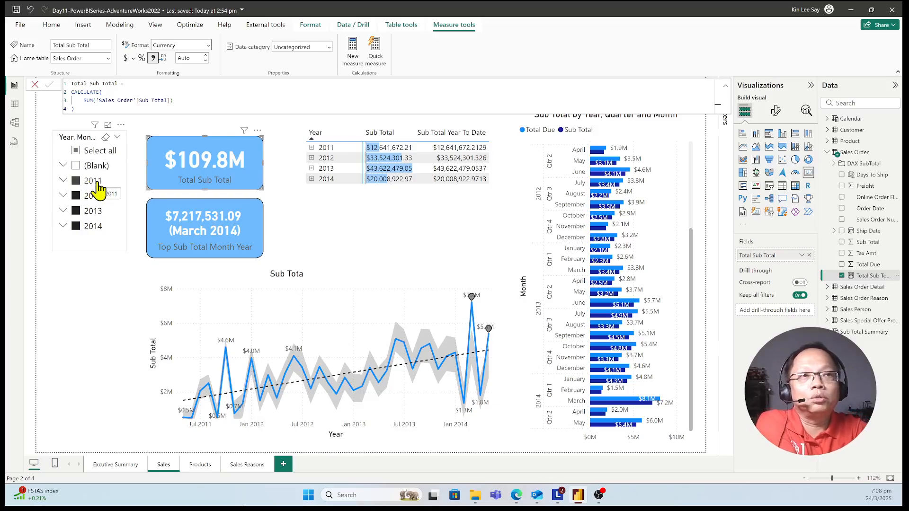
Exclude 2011 in the year slicer to check the Total Sub Total card, and include 2011 again with its months collapsed
{"action": "left_click", "coordinate": [68, 182]}
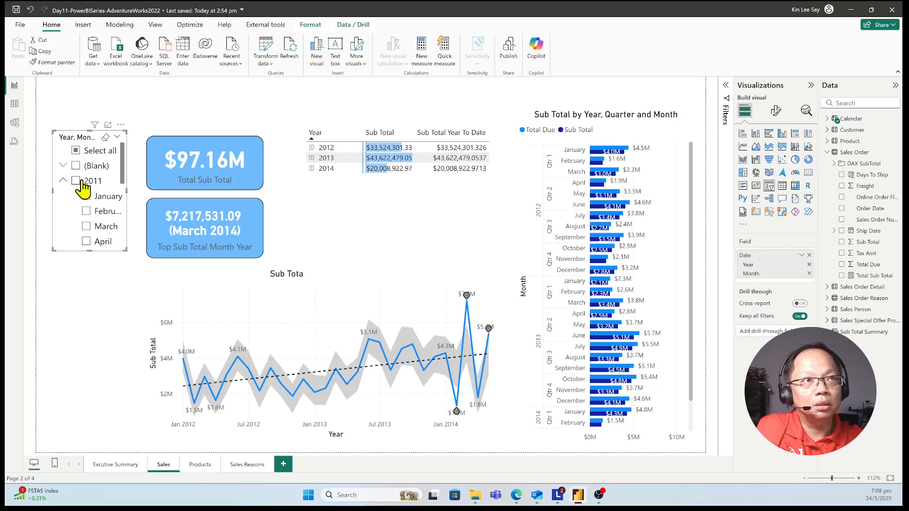
{"action": "left_click", "coordinate": [77, 182]}
{"action": "left_click", "coordinate": [62, 181]}
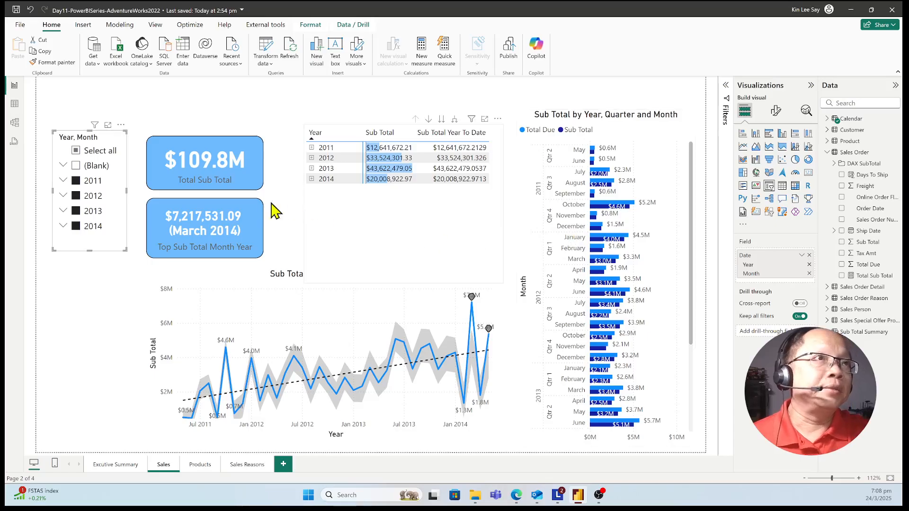
Select the Top Sub Total Month Year card and open the DAX formula of its Max Sub Total with MonthYear measure
{"action": "left_click", "coordinate": [242, 229]}
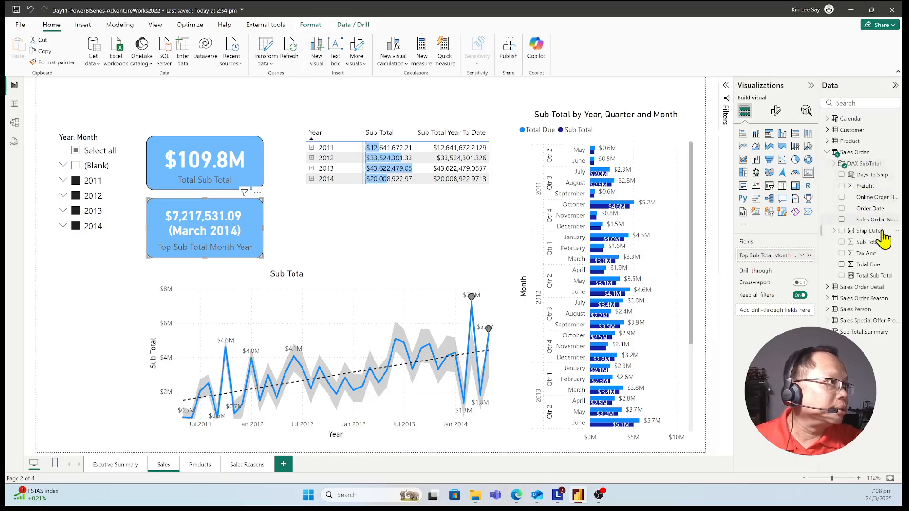
{"action": "left_click", "coordinate": [834, 163]}
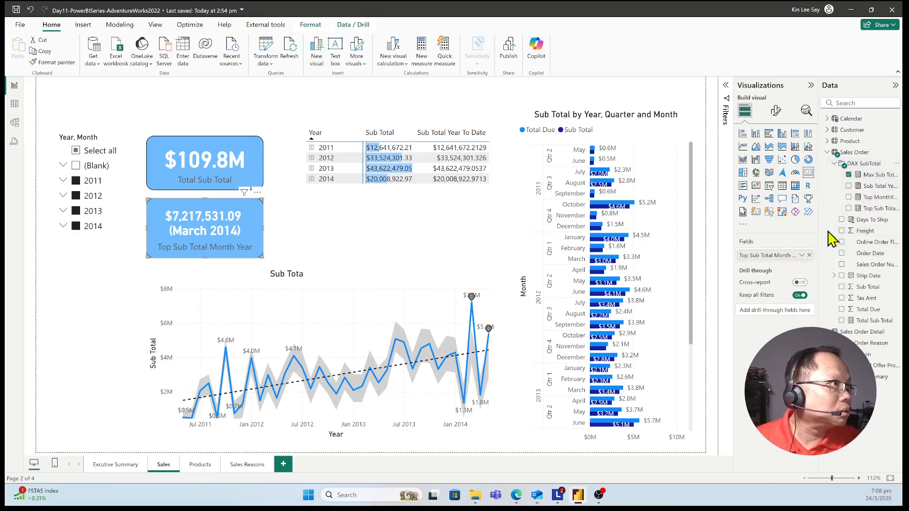
{"action": "left_click", "coordinate": [877, 175]}
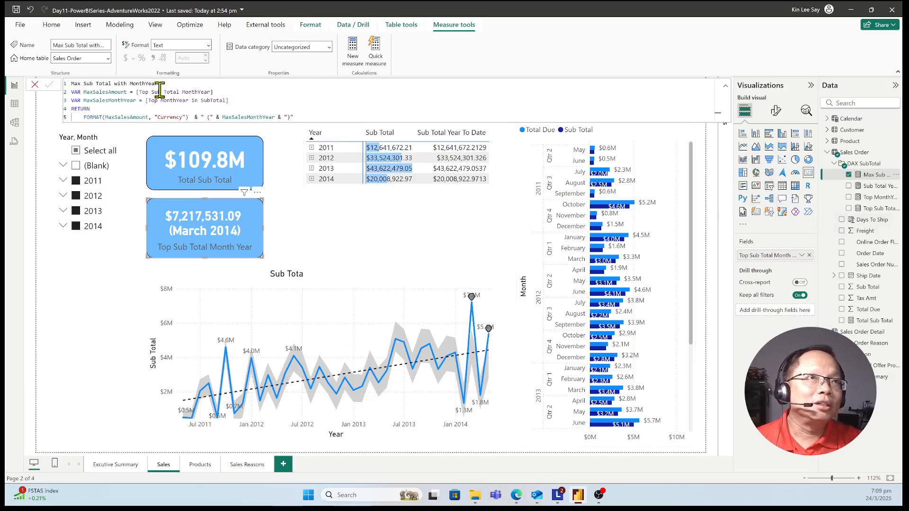
Highlight the Top Sub Total MonthYear and Top MonthYear in SubTotal references in the formula, and open the latter measure's own formula
{"action": "left_click_drag", "start_coordinate": [139, 92], "coordinate": [220, 90]}
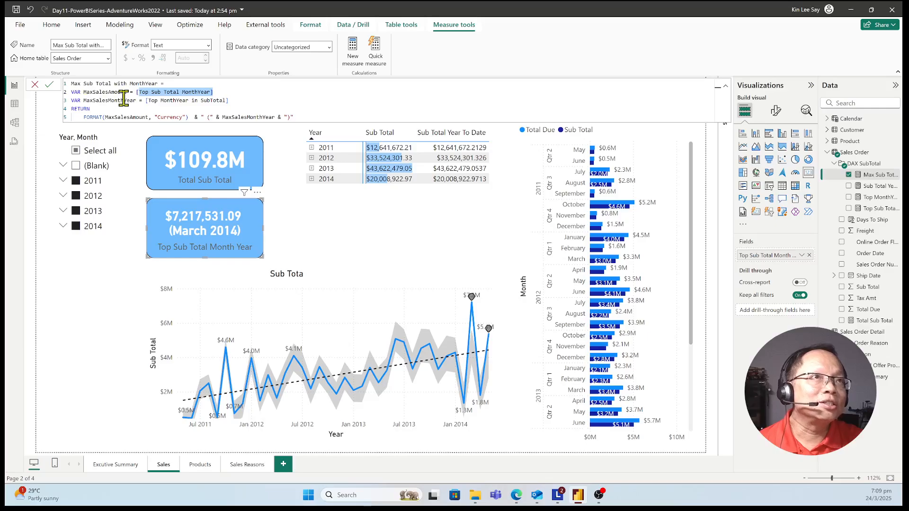
{"action": "left_click", "coordinate": [142, 100]}
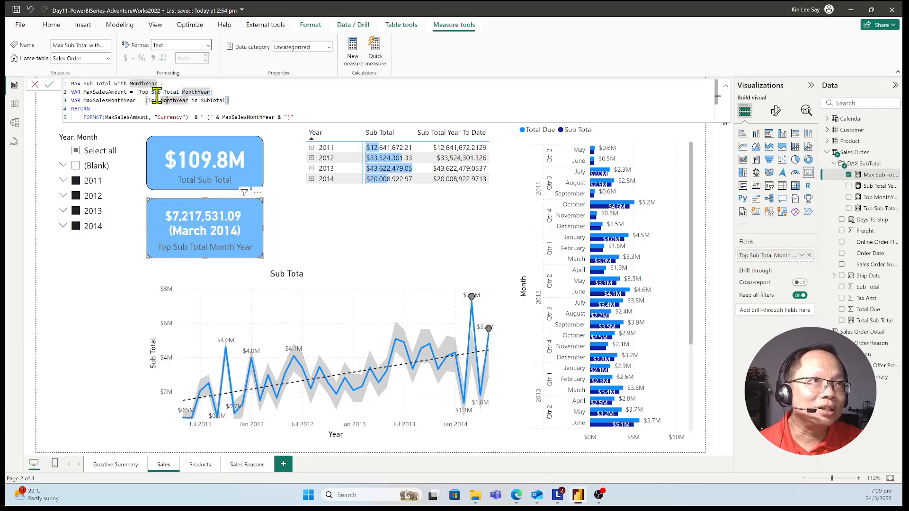
{"action": "left_click", "coordinate": [156, 93]}
{"action": "left_click", "coordinate": [166, 99]}
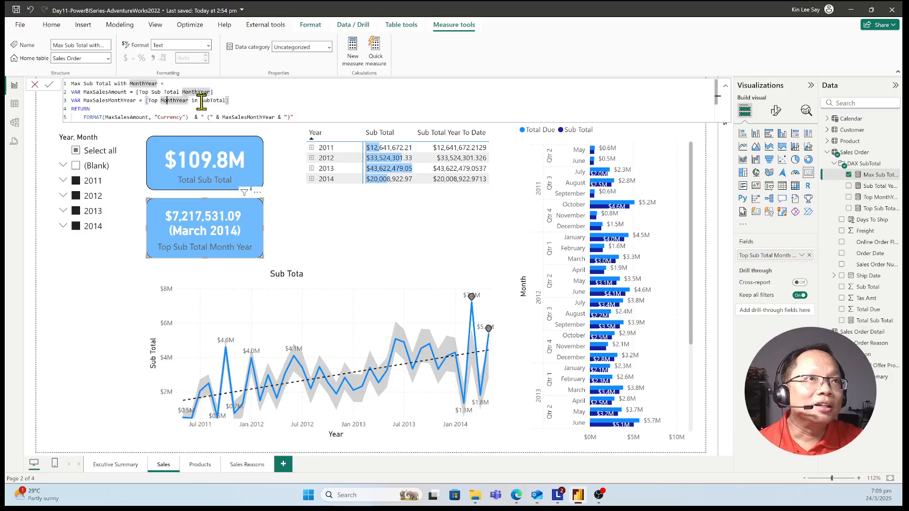
{"action": "left_click_drag", "start_coordinate": [150, 101], "coordinate": [228, 98]}
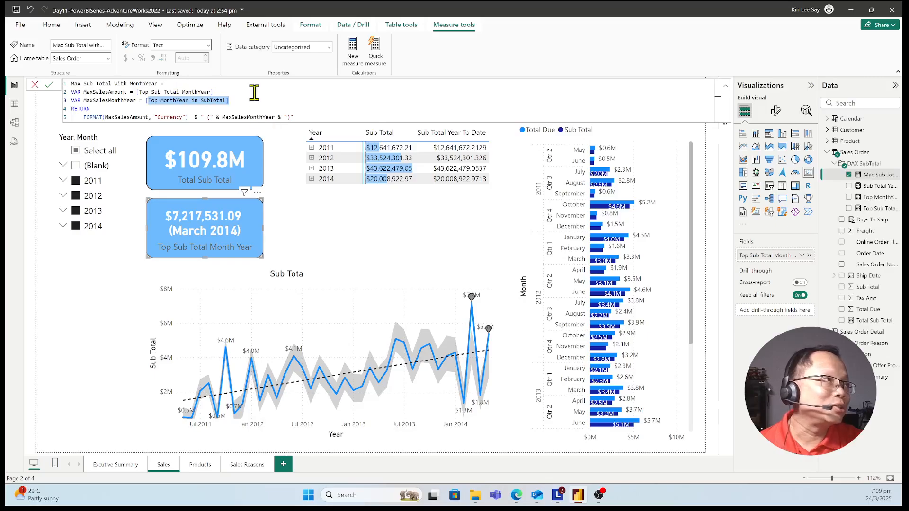
{"action": "left_click", "coordinate": [888, 198]}
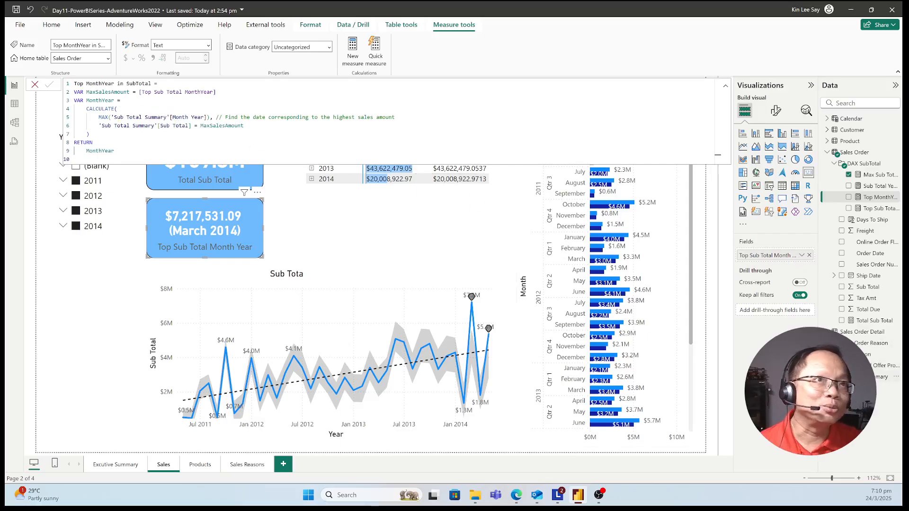
Show the Sub Total Summary table's rows in Table view and highlight its full SUMMARIZE formula
{"action": "left_click", "coordinate": [876, 377]}
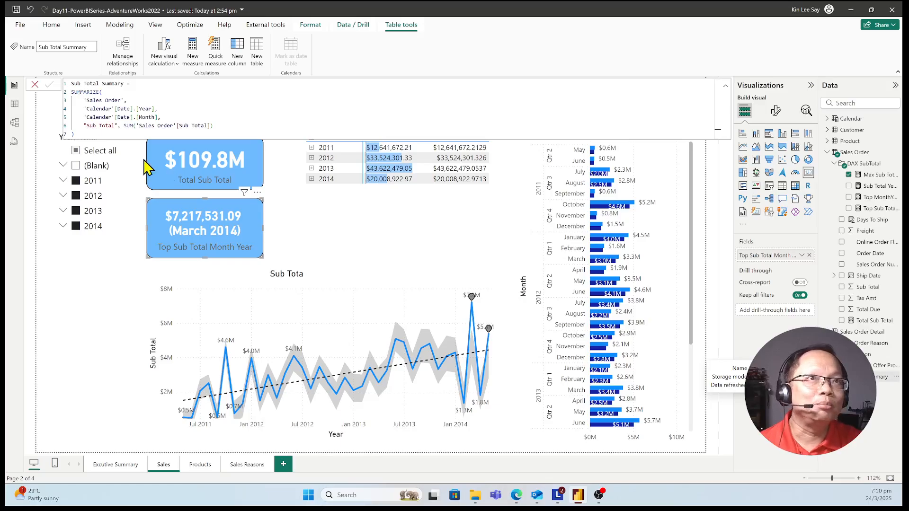
{"action": "left_click", "coordinate": [14, 103]}
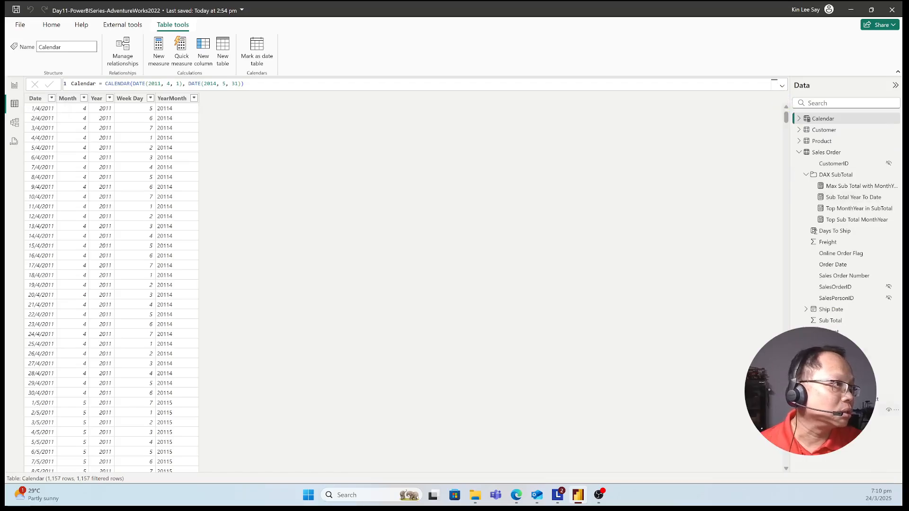
{"action": "left_click", "coordinate": [834, 410]}
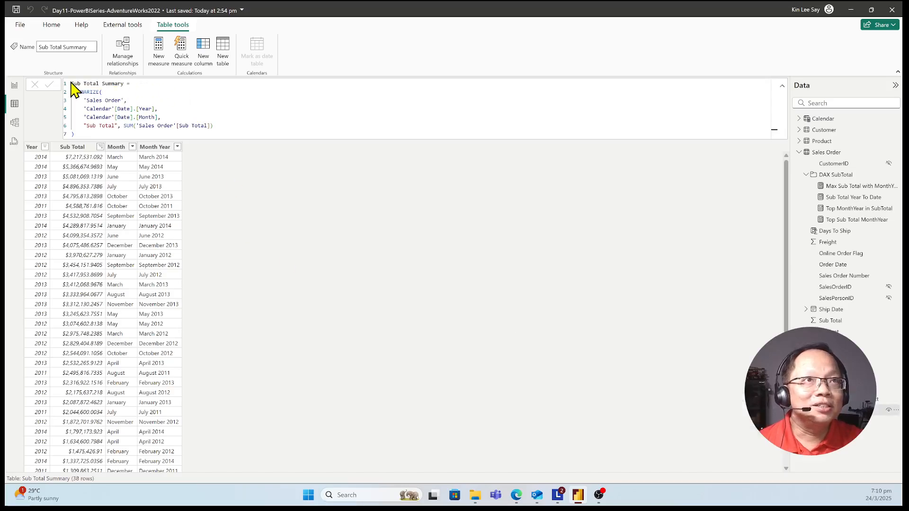
{"action": "left_click_drag", "start_coordinate": [71, 83], "coordinate": [263, 133]}
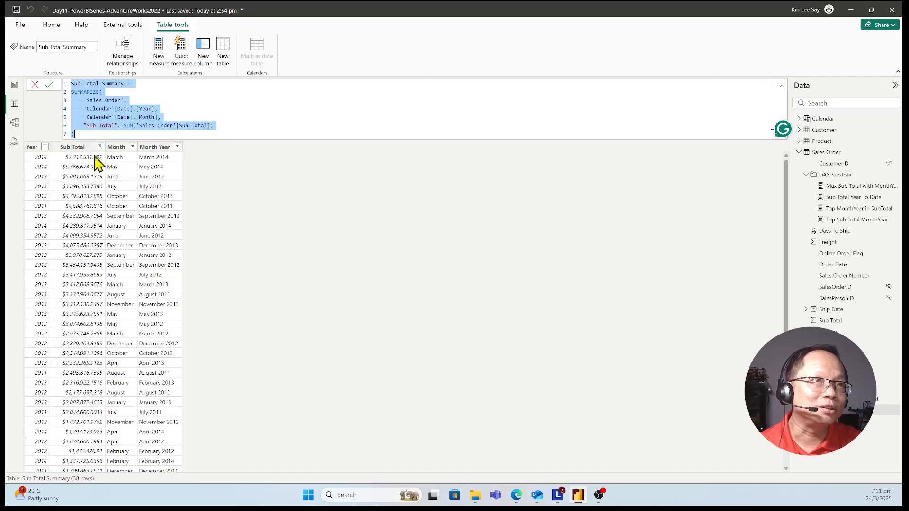
{"action": "left_click", "coordinate": [333, 204]}
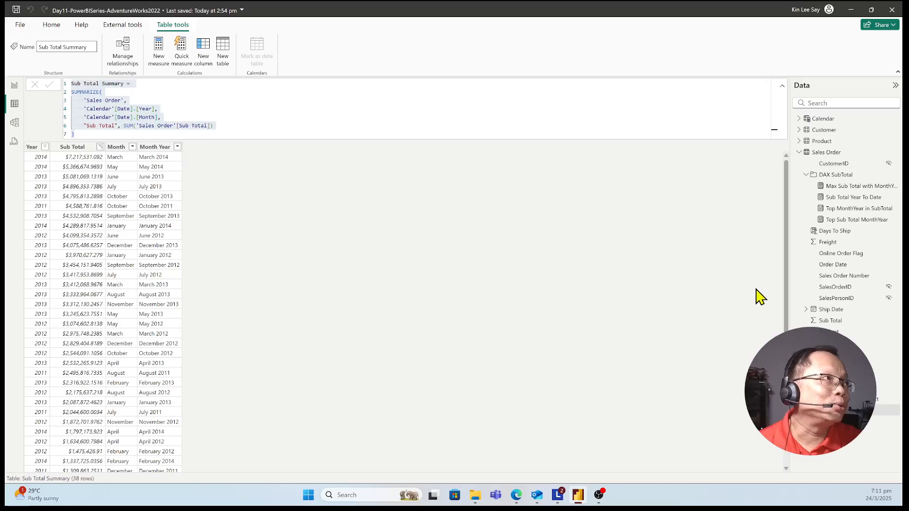
Return to the Sales report page and limit the year slicer to 2011 only
{"action": "left_click", "coordinate": [14, 86]}
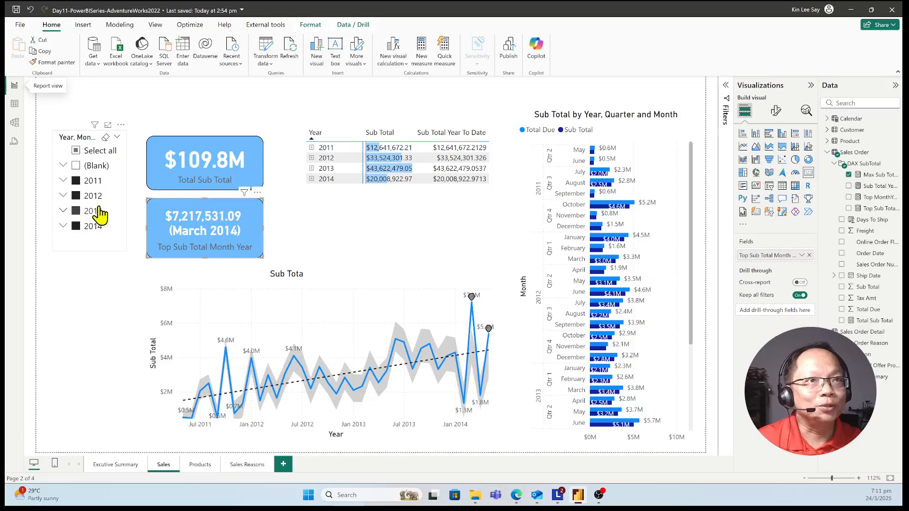
{"action": "left_click", "coordinate": [76, 180]}
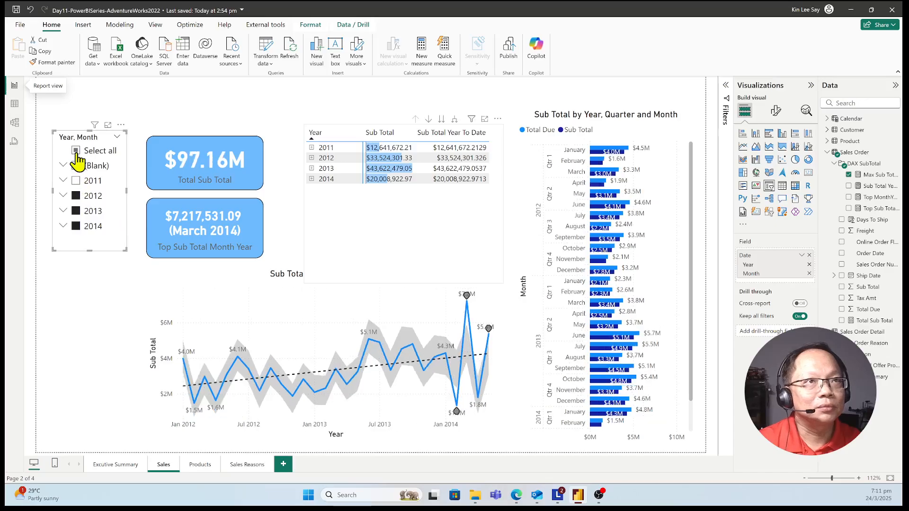
{"action": "left_click", "coordinate": [77, 182]}
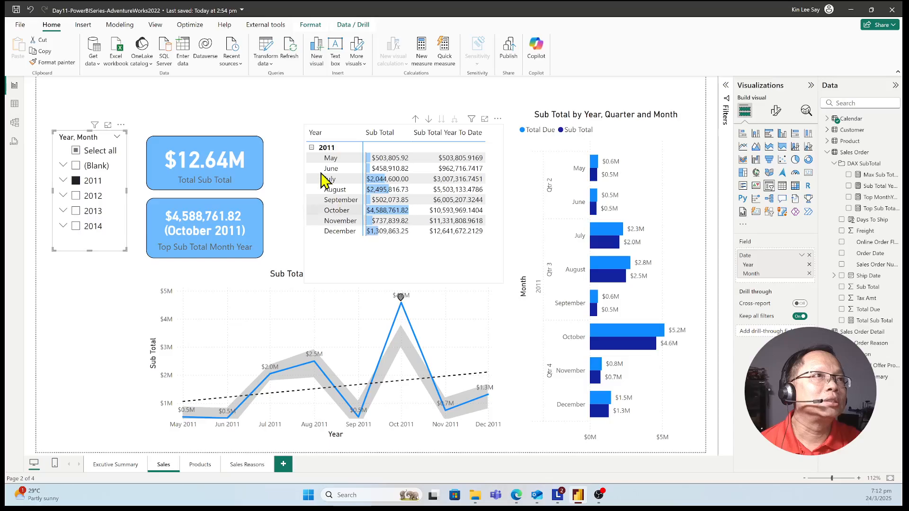
Collapse and re-expand 2011 in the table to compare its yearly and monthly sub totals with the bar chart
{"action": "left_click", "coordinate": [312, 148]}
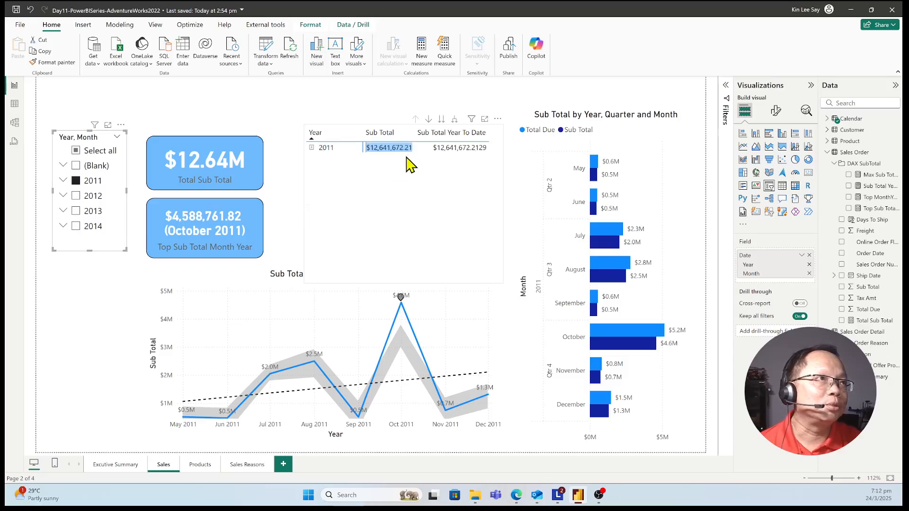
{"action": "left_click", "coordinate": [312, 148]}
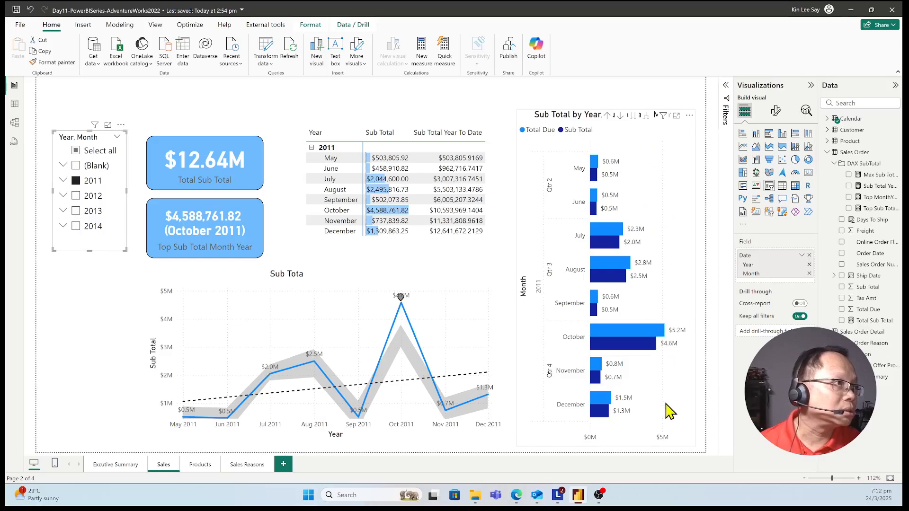
{"action": "left_click", "coordinate": [665, 441]}
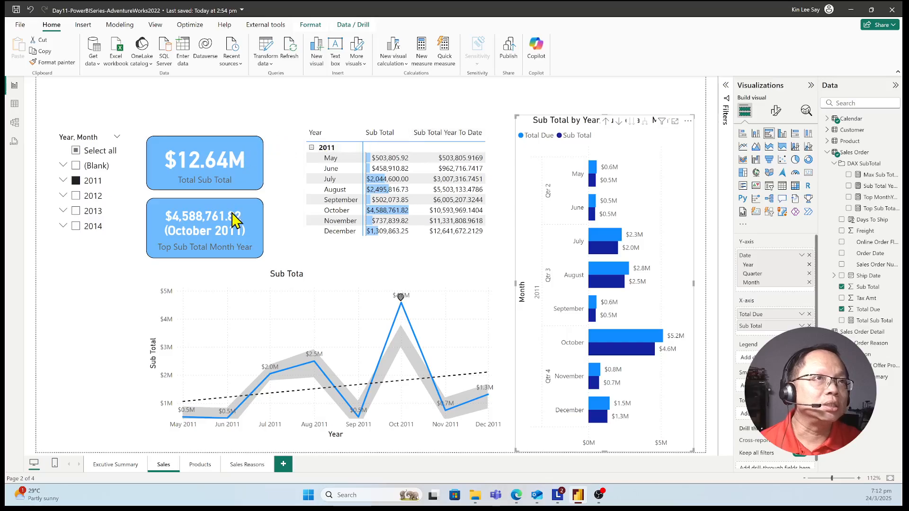
Restore 2011 to 2014 in the slicer without (Blank), and sort the table, collapsed to years, by Sub Total in descending order
{"action": "left_click", "coordinate": [76, 151]}
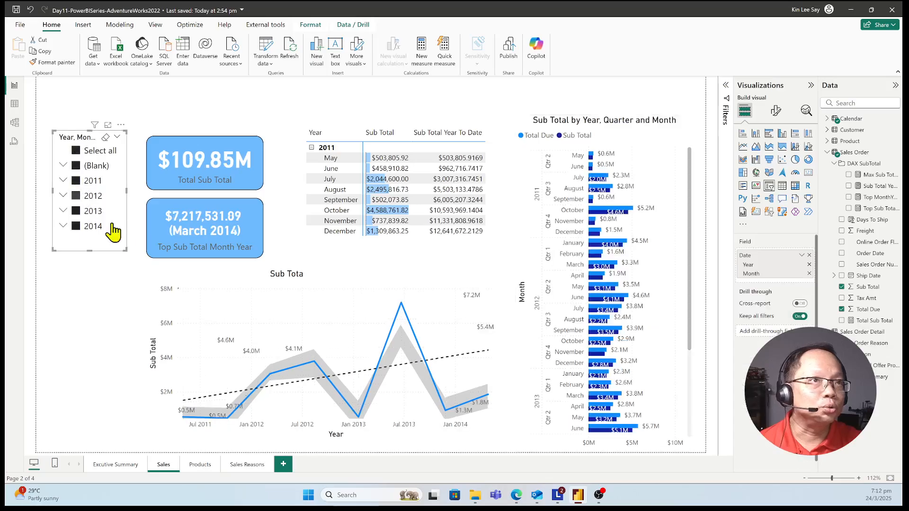
{"action": "left_click", "coordinate": [76, 166]}
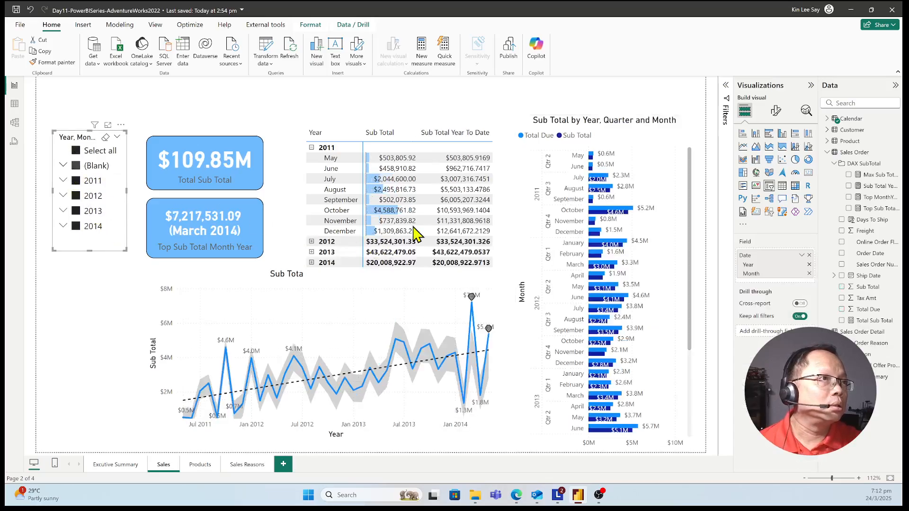
{"action": "left_click", "coordinate": [312, 149]}
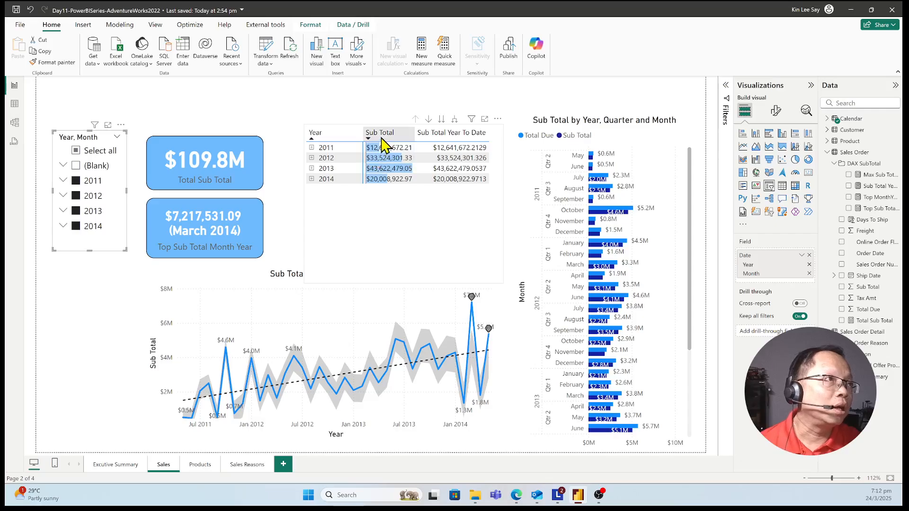
{"action": "left_click", "coordinate": [412, 133]}
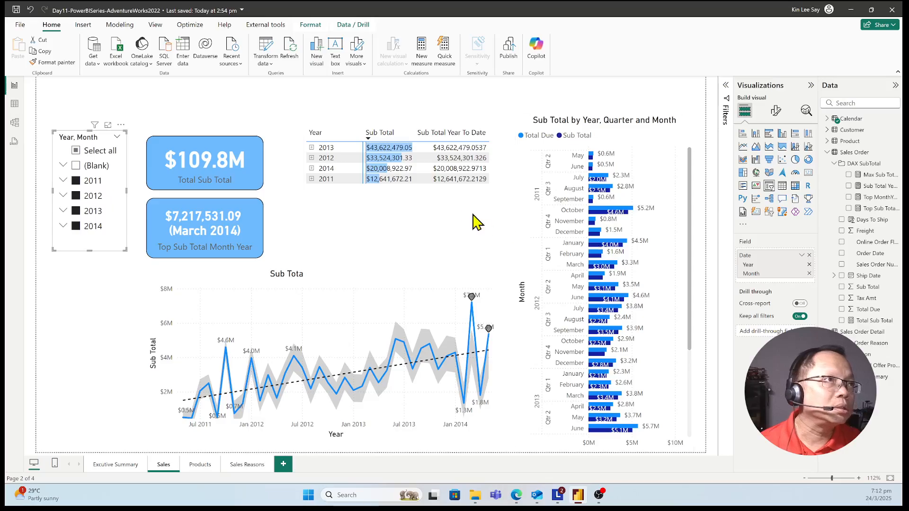
Show the conditional formatting options available for the table's Sub Total value field, including data bars
{"action": "left_click", "coordinate": [462, 230]}
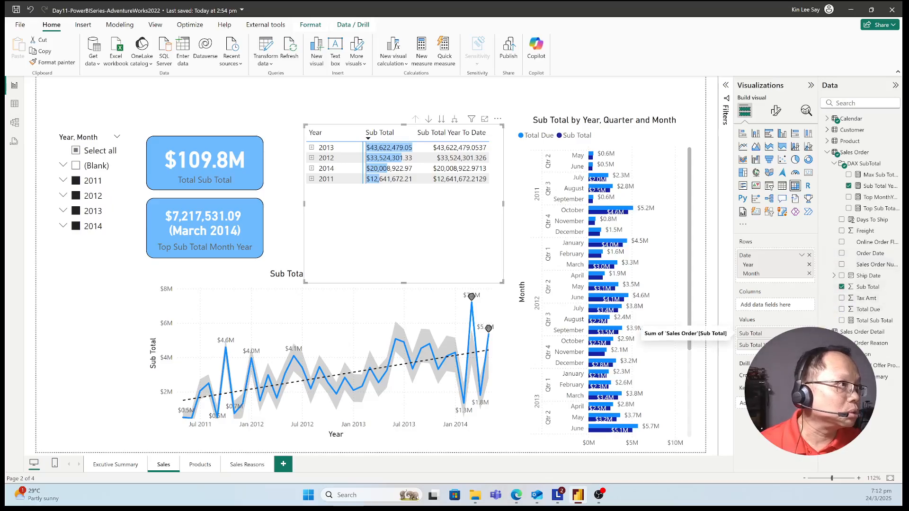
{"action": "left_click", "coordinate": [801, 334]}
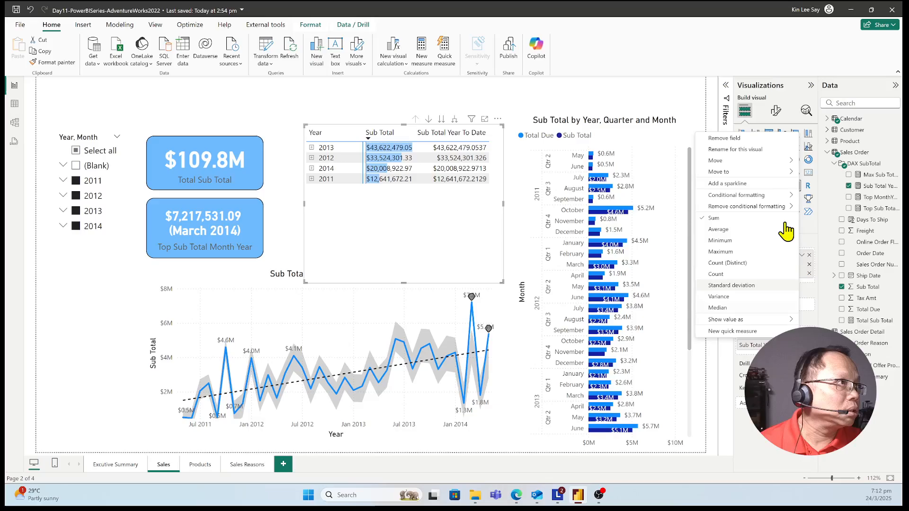
{"action": "mouse_move", "coordinate": [783, 205]}
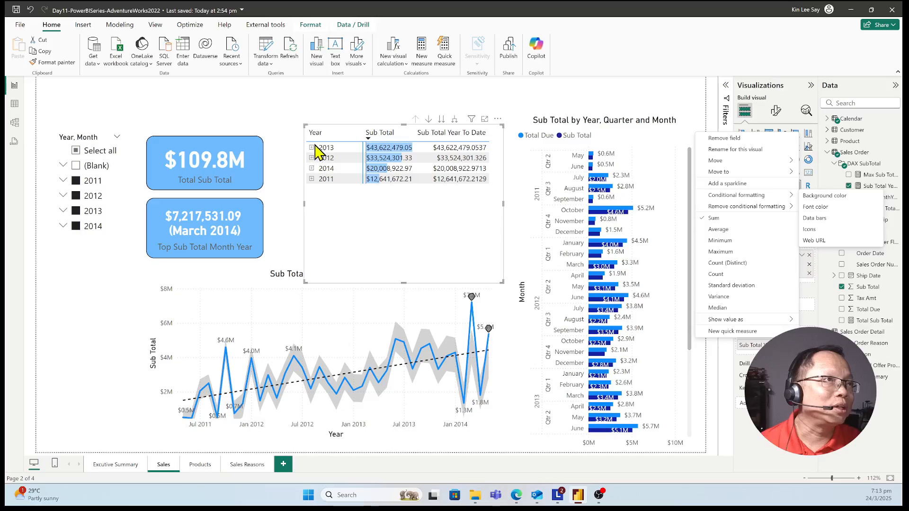
Expand 2013 in the table to compare its monthly Sub Total values and data bars
{"action": "left_click", "coordinate": [313, 176]}
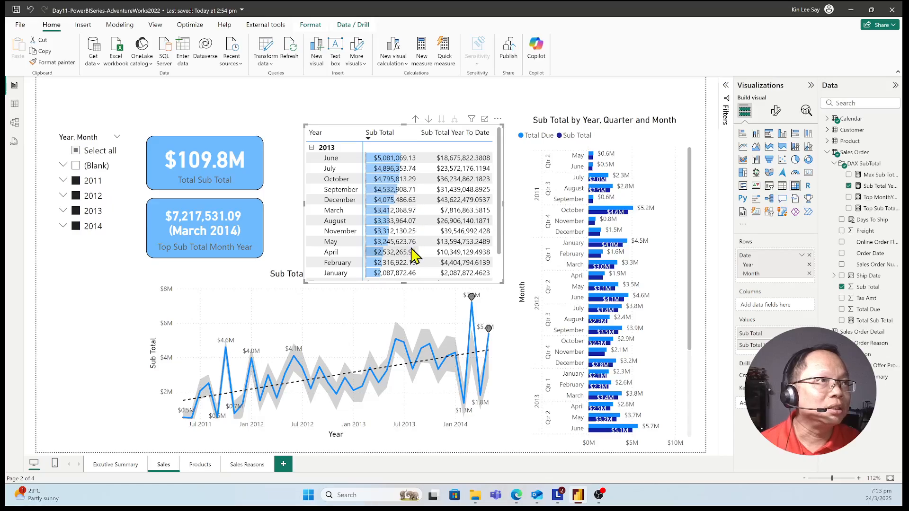
{"action": "scroll", "coordinate": [412, 255], "scroll_direction": "down", "scroll_amount": 2}
{"action": "scroll", "coordinate": [412, 225], "scroll_direction": "up", "scroll_amount": 2}
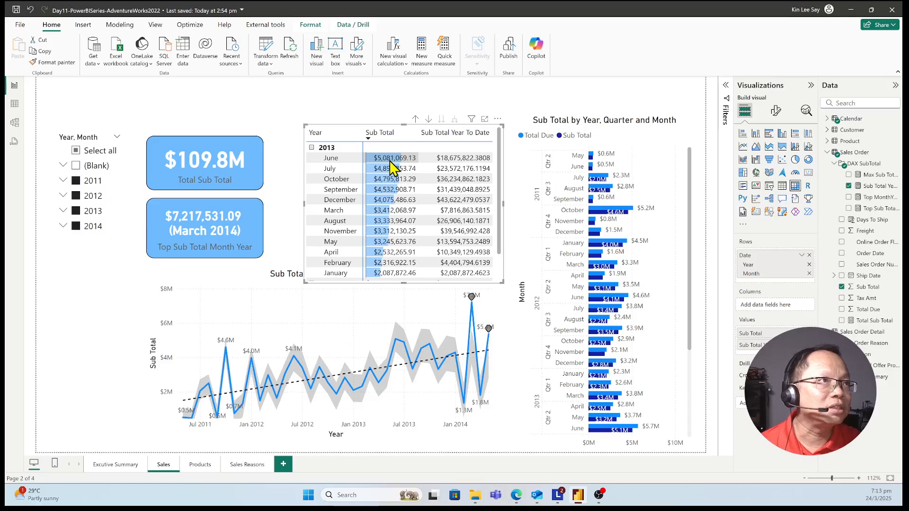
Expand 2012 and 2014 in the table to compare the ranking of monthly sub totals within each year
{"action": "scroll", "coordinate": [391, 227], "scroll_direction": "down", "scroll_amount": 2}
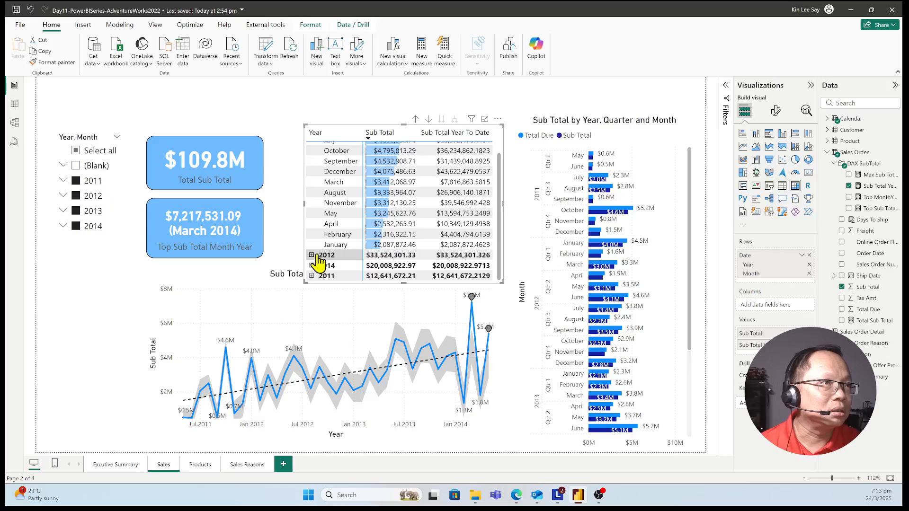
{"action": "left_click", "coordinate": [312, 256]}
{"action": "scroll", "coordinate": [407, 213], "scroll_direction": "down", "scroll_amount": 1}
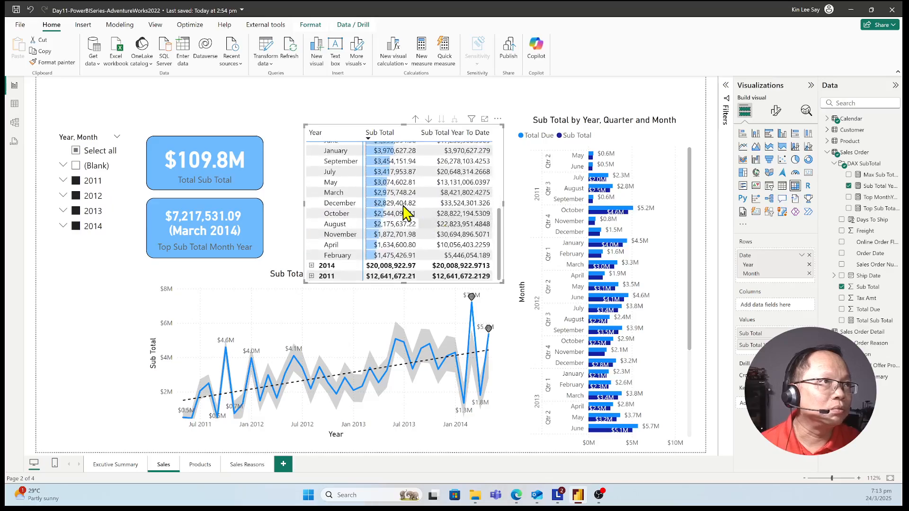
{"action": "scroll", "coordinate": [402, 208], "scroll_direction": "up", "scroll_amount": 3}
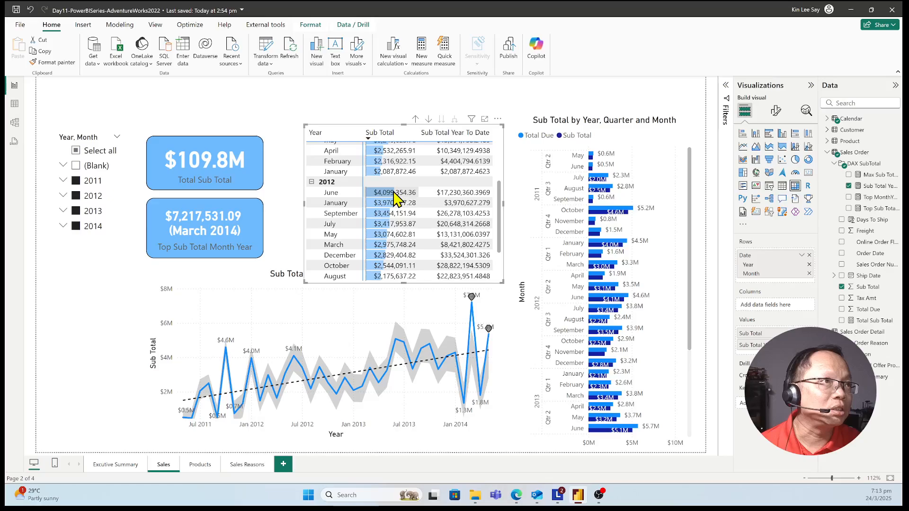
{"action": "scroll", "coordinate": [395, 198], "scroll_direction": "down", "scroll_amount": 2}
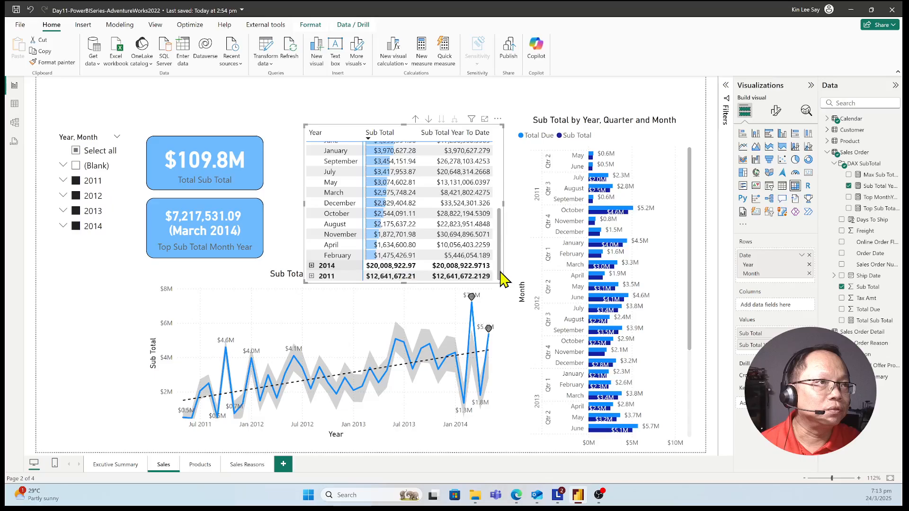
{"action": "scroll", "coordinate": [426, 239], "scroll_direction": "down", "scroll_amount": 2}
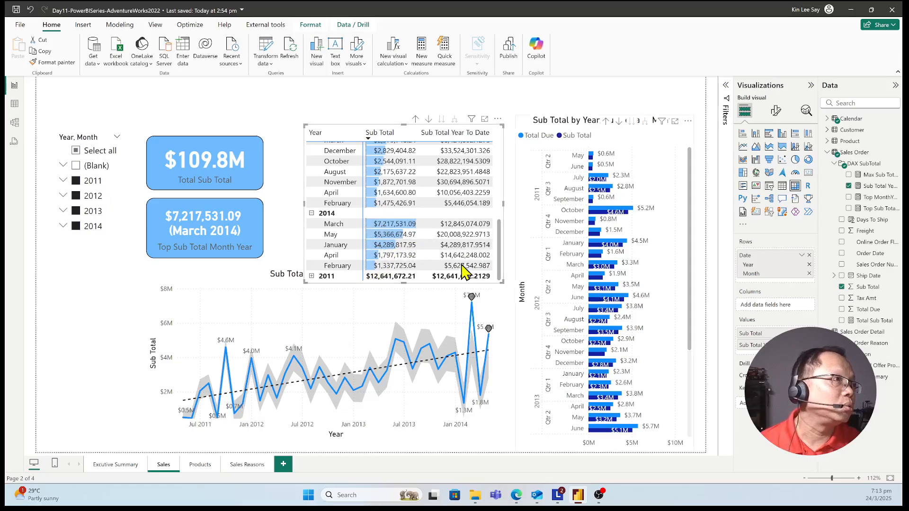
{"action": "scroll", "coordinate": [440, 199], "scroll_direction": "up", "scroll_amount": 8}
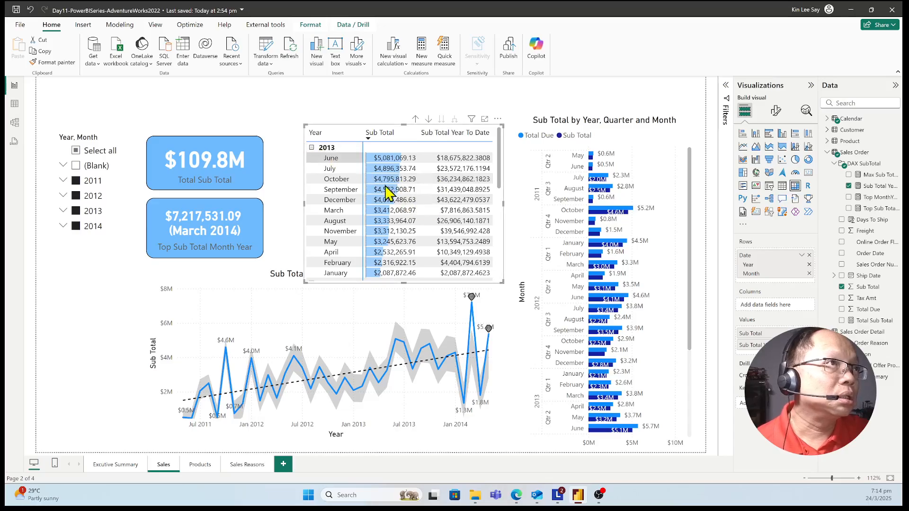
Collapse 2013, 2012 and 2014 in the table and sort it by Year in ascending order
{"action": "left_click", "coordinate": [311, 147]}
{"action": "left_click", "coordinate": [311, 158]}
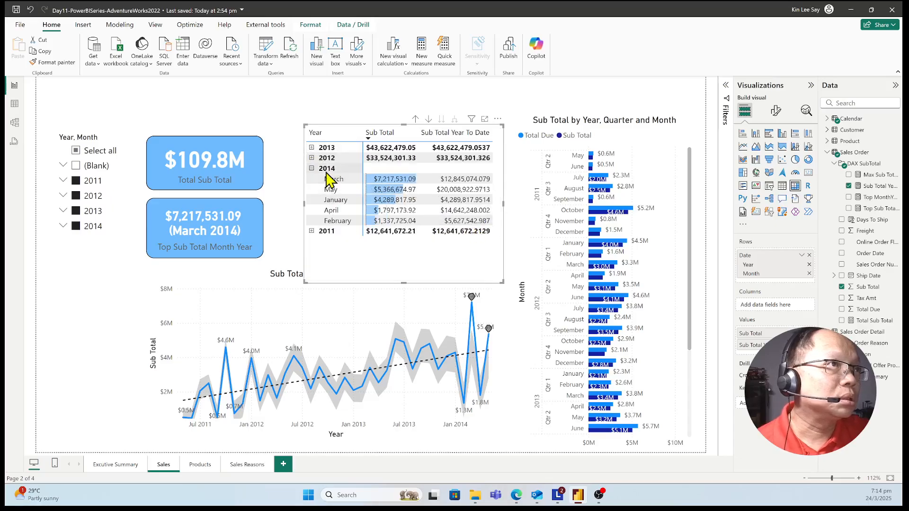
{"action": "left_click", "coordinate": [312, 169]}
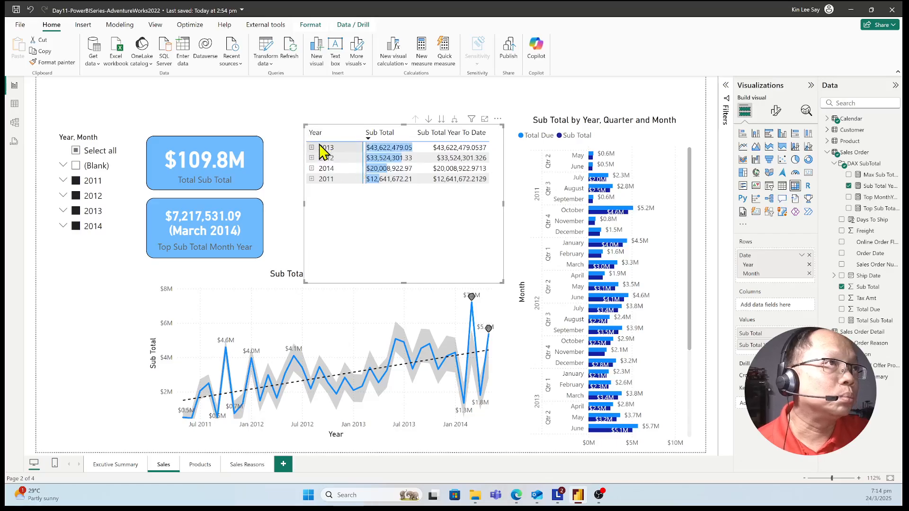
{"action": "left_click", "coordinate": [316, 133]}
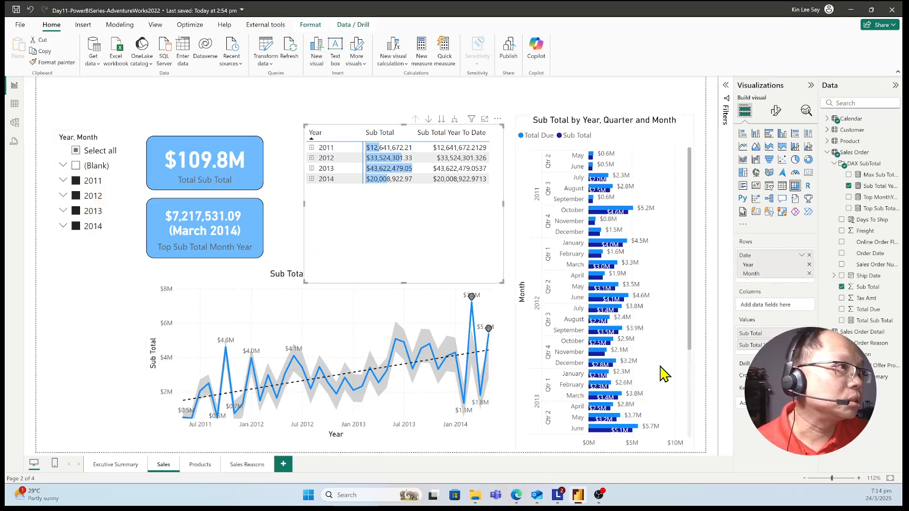
{"action": "scroll", "coordinate": [668, 360], "scroll_direction": "down", "scroll_amount": 3}
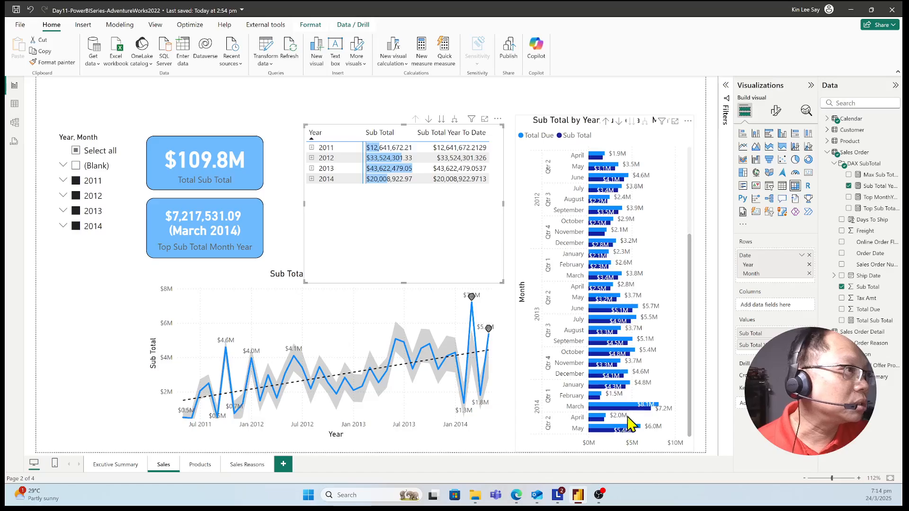